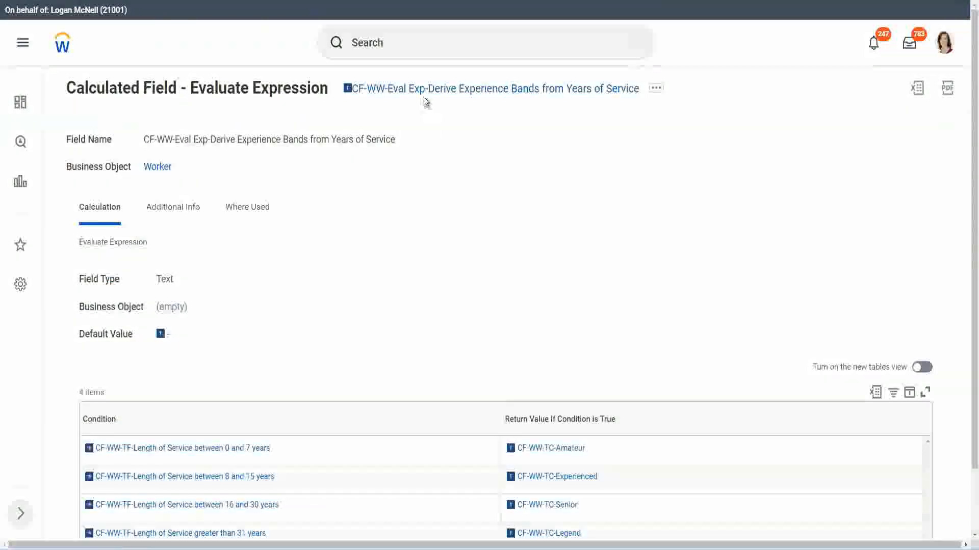
- Copy the name of the evaluate-expression experience bands field, and find and open the Create Calculated Field task
{"action": "right_click", "coordinate": [425, 98]}
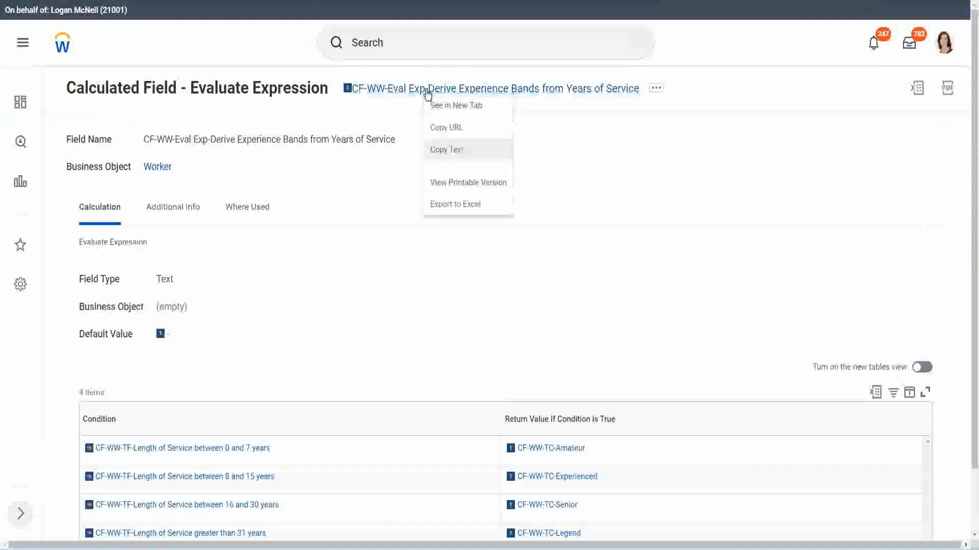
{"action": "left_click", "coordinate": [459, 153]}
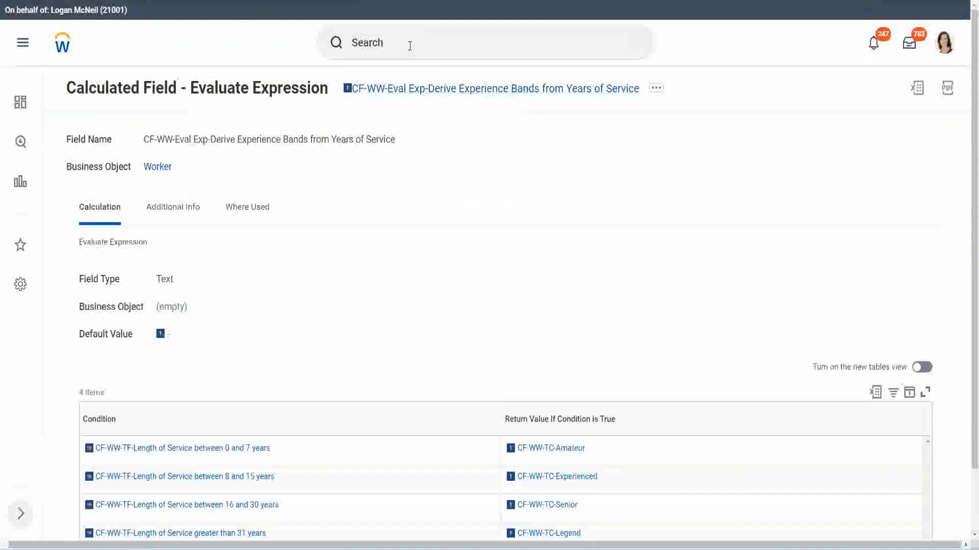
{"action": "left_click", "coordinate": [410, 46]}
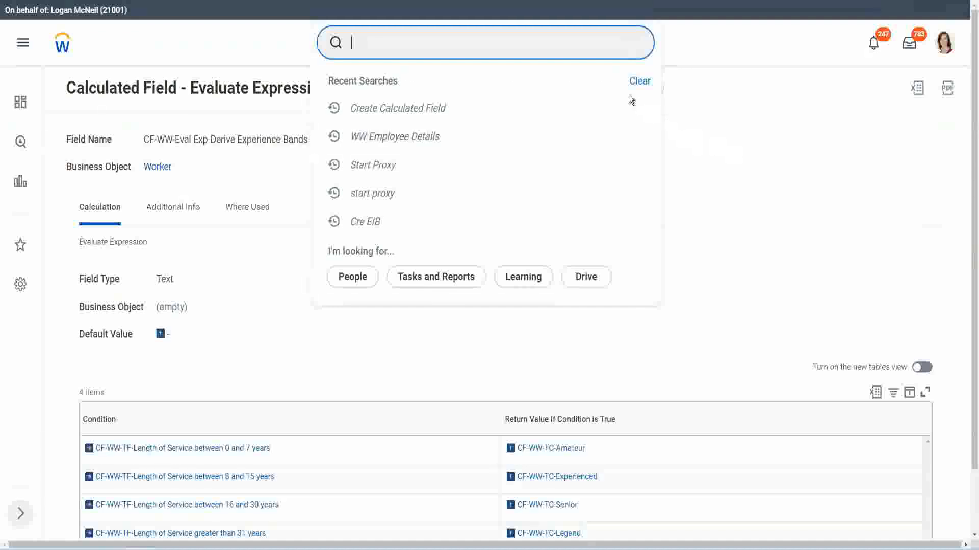
{"action": "left_click", "coordinate": [729, 152]}
{"action": "left_click", "coordinate": [387, 38]}
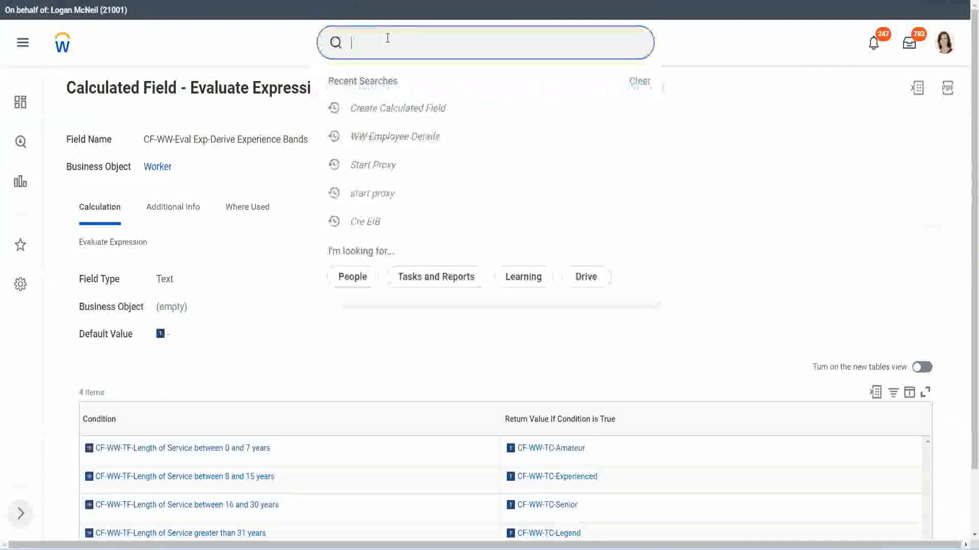
{"action": "type", "text": "create calc"}
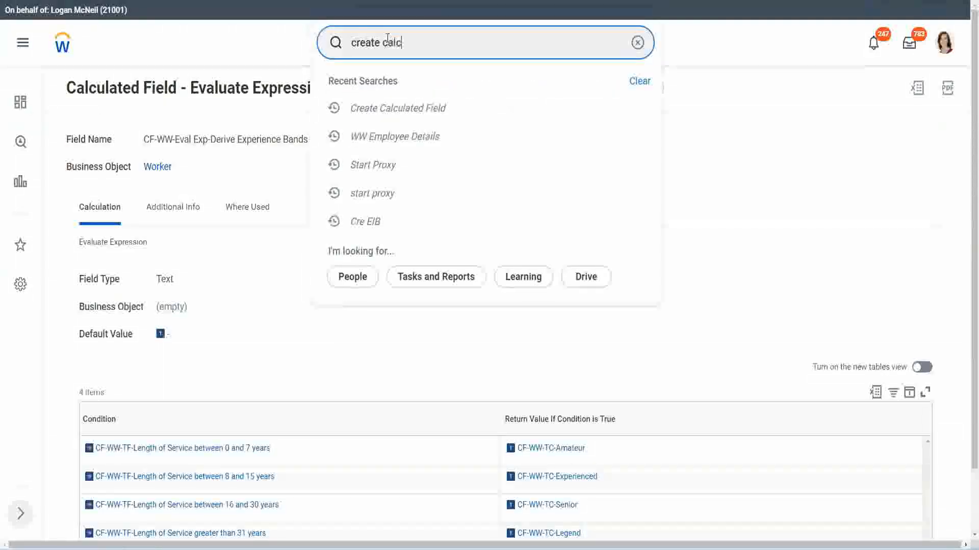
{"action": "type", "text": " field"}
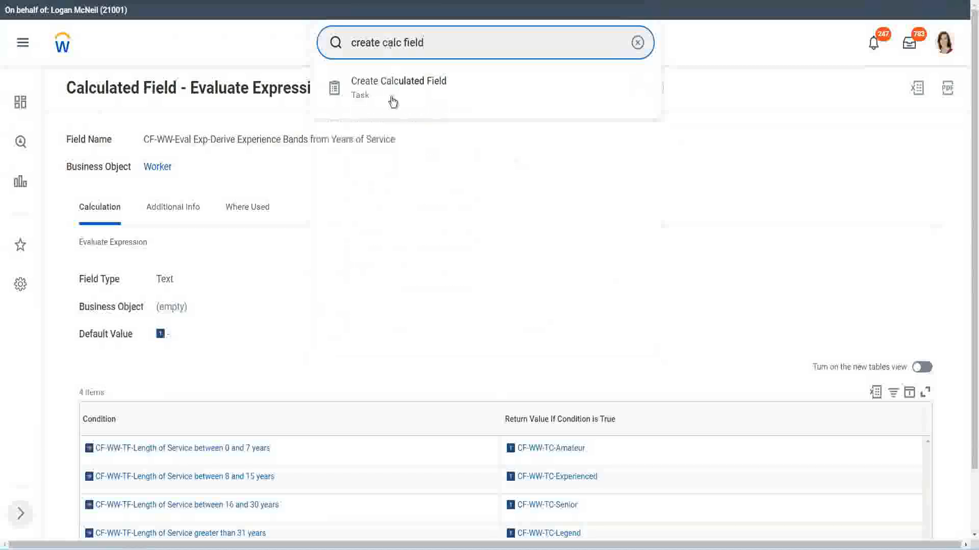
{"action": "left_click", "coordinate": [403, 93]}
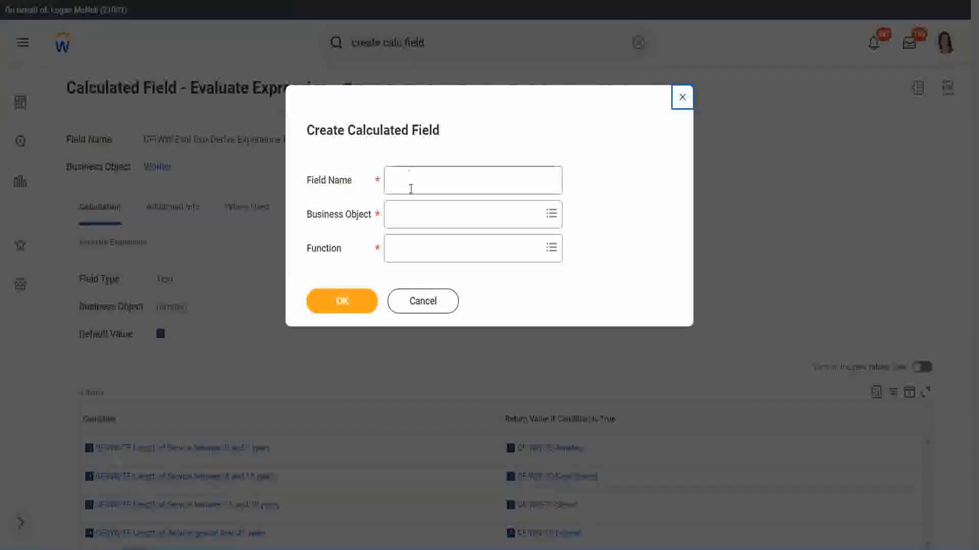
- Name the new calculated field "CF-WW-LRB-Identify Experience Bands from years of Service"
{"action": "left_click", "coordinate": [412, 182]}
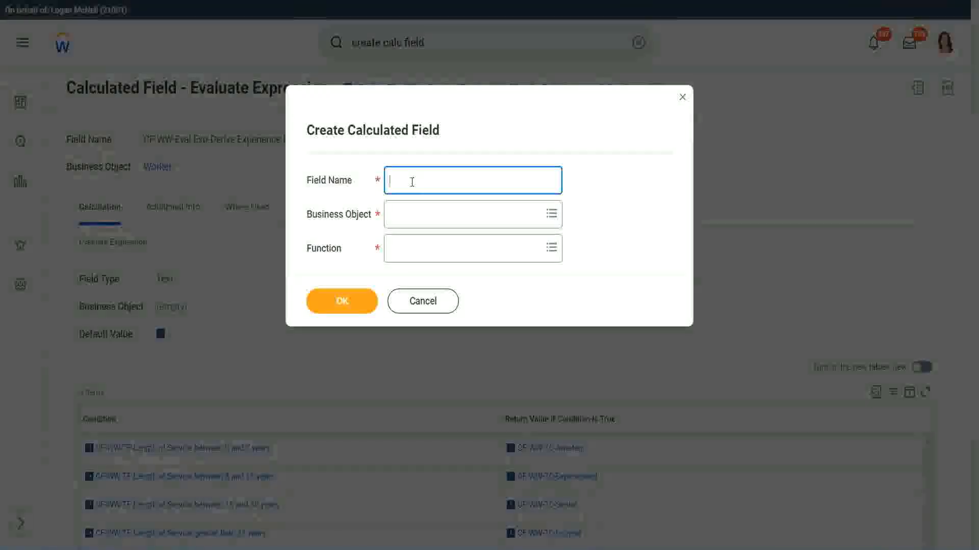
{"action": "type", "text": "CF"}
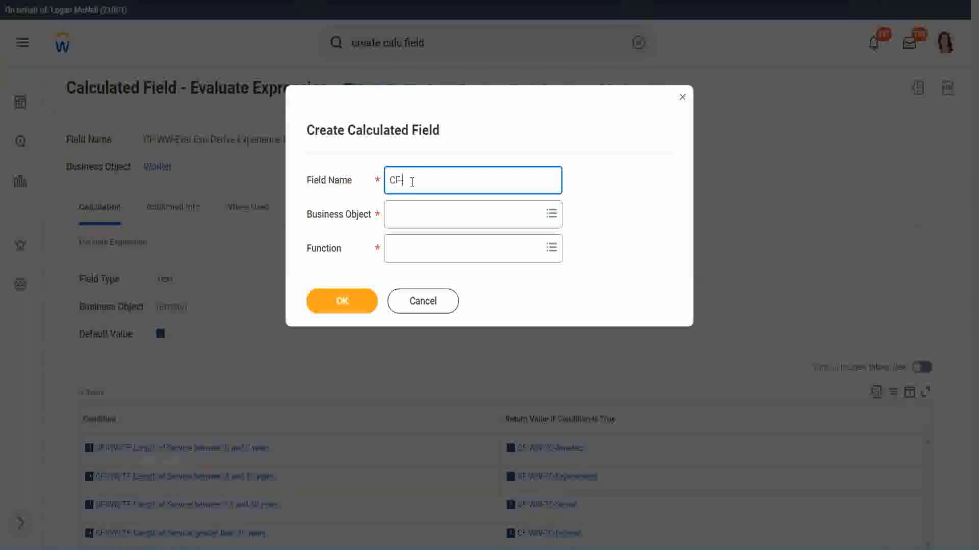
{"action": "type", "text": "-WW"}
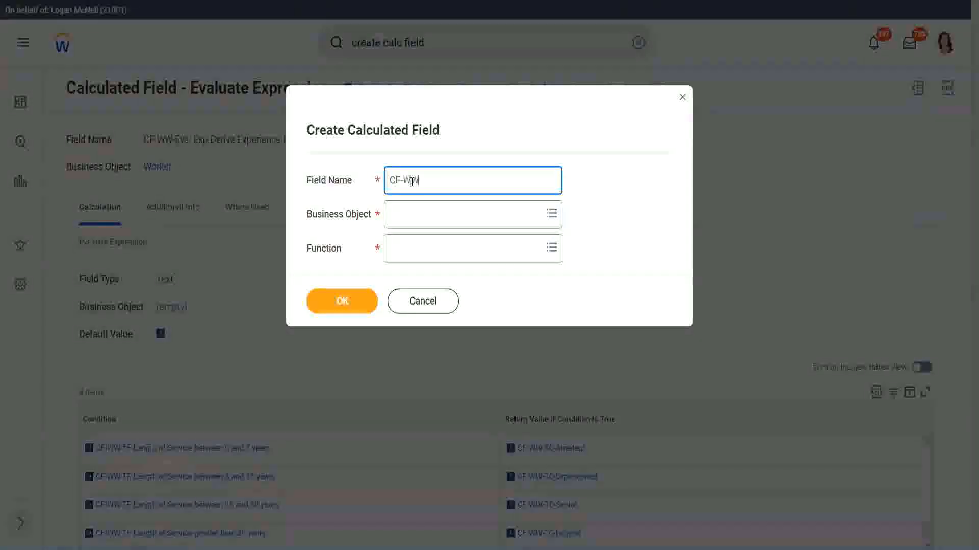
{"action": "type", "text": "-LRB"}
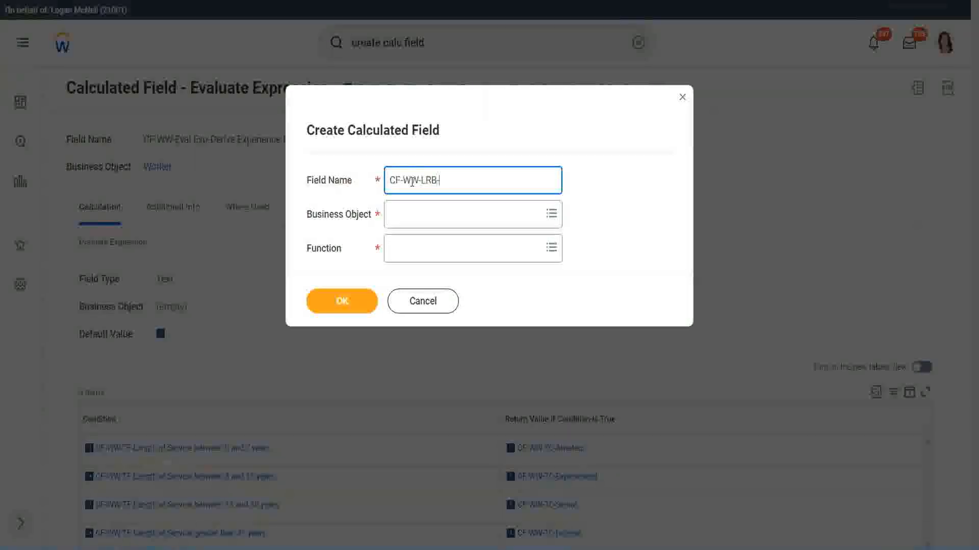
{"action": "type", "text": "-Identify Exeperience Bands fro"}
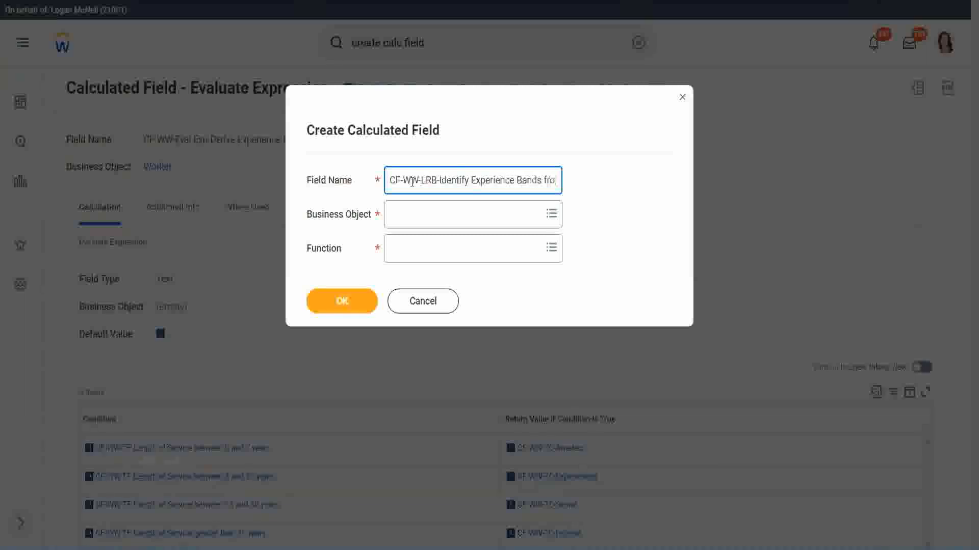
{"action": "type", "text": "m years of Service"}
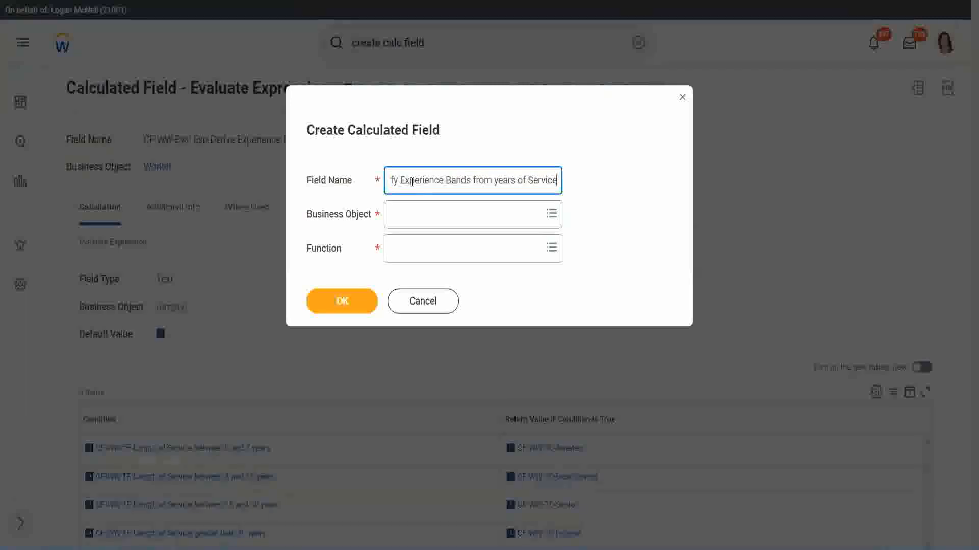
{"action": "key", "text": "Tab"}
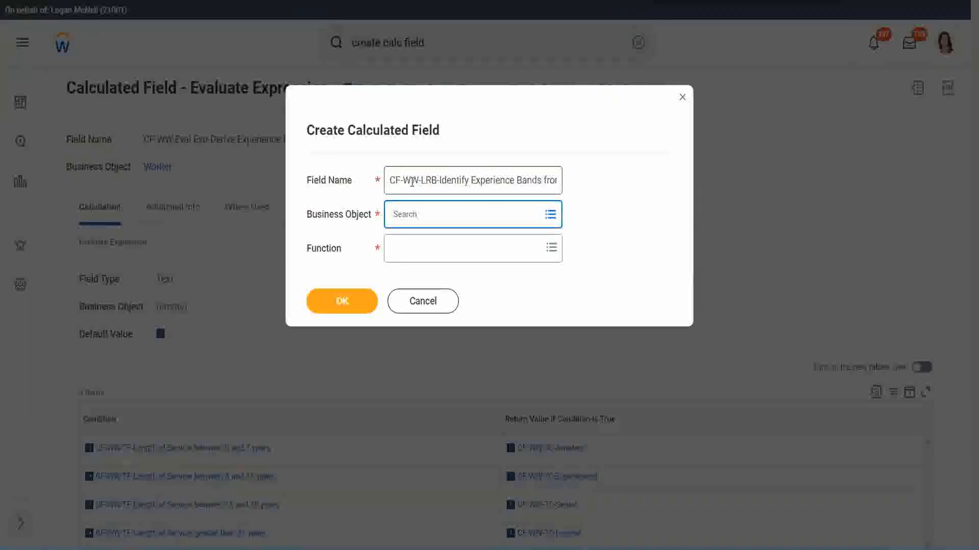
- Set the business object to Worker and the function to Lookup Range Band, and continue to the calculation definition
{"action": "type", "text": "worker"}
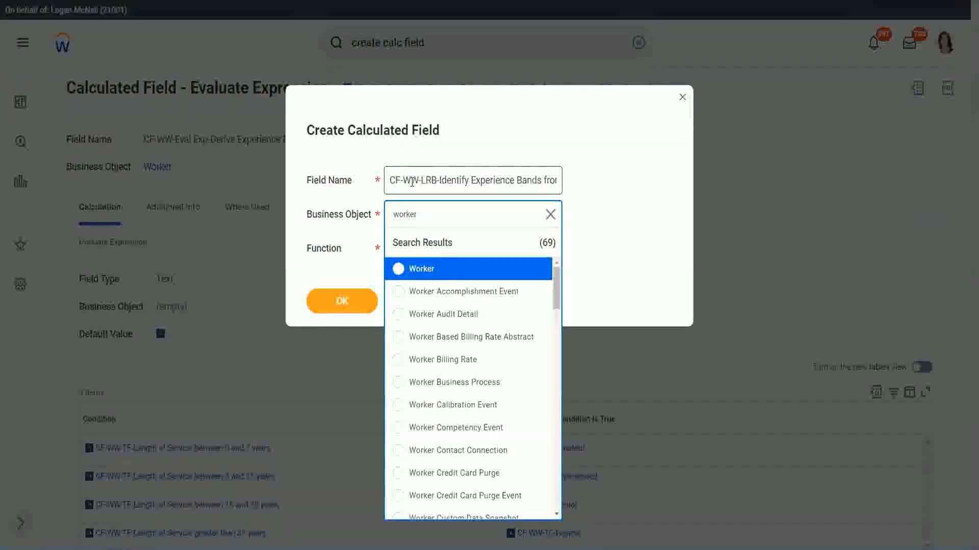
{"action": "key", "text": "Return"}
{"action": "type", "text": "lrb"}
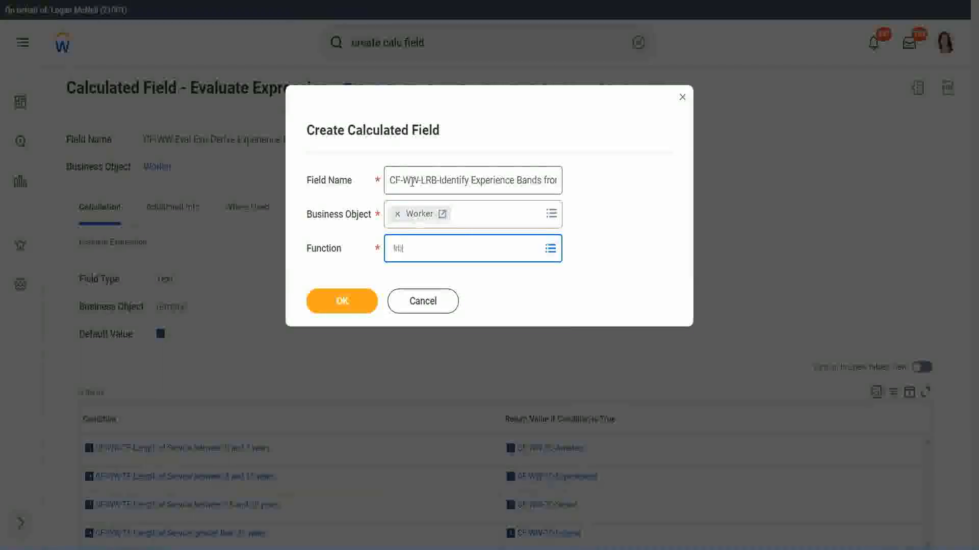
{"action": "key", "text": "Return"}
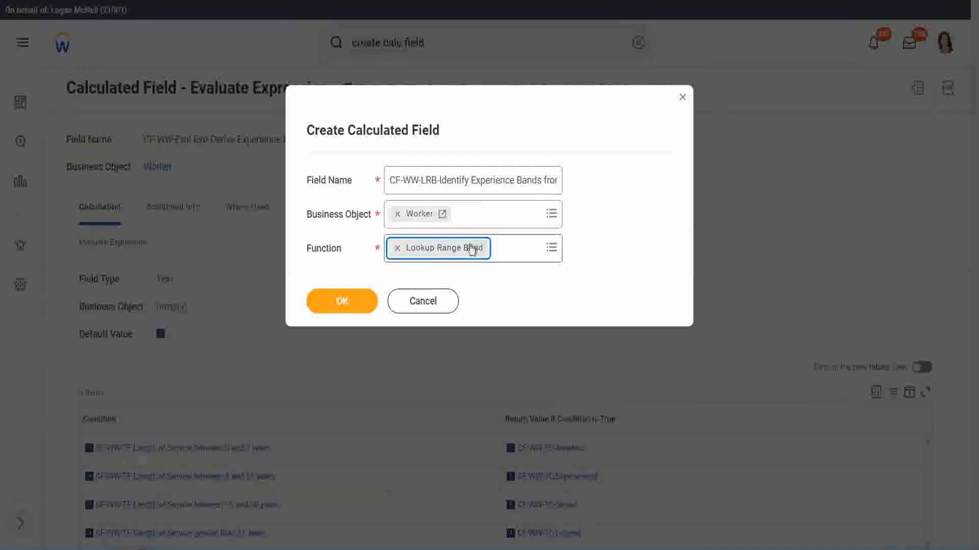
{"action": "left_click", "coordinate": [348, 301]}
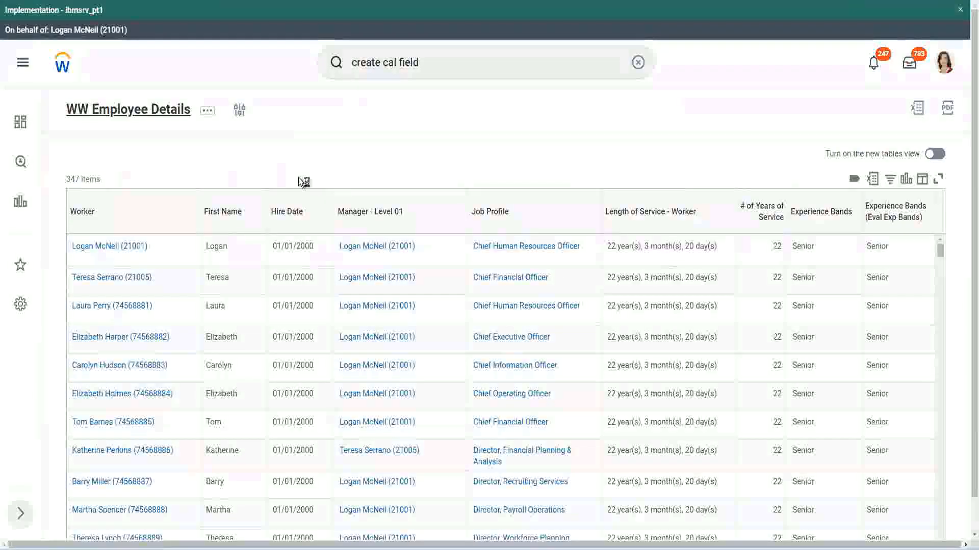
- Copy the field name "CF-WW-Convert Text To Number-Number of Years from Length of Service" from the WW Employee Details report definition and use it as the source field
{"action": "left_click", "coordinate": [350, 312]}
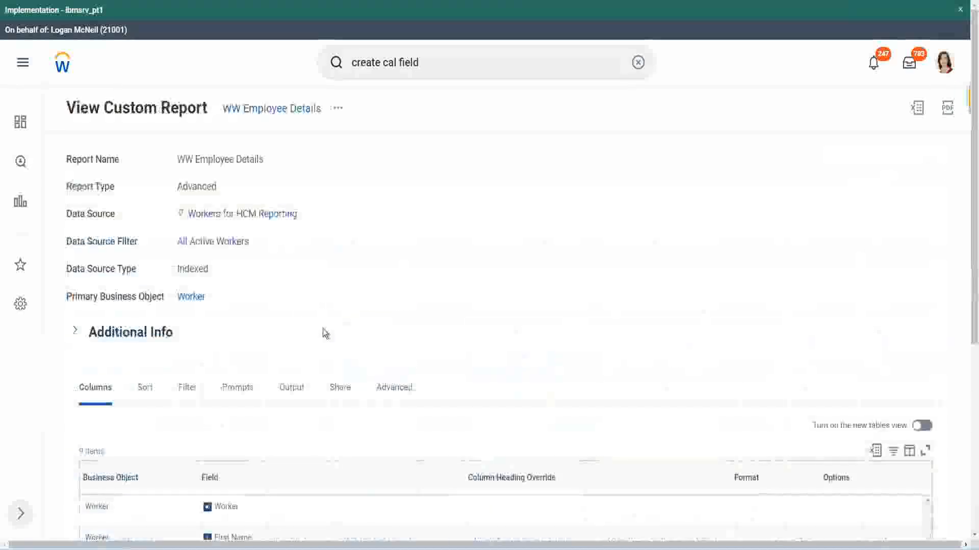
{"action": "scroll", "coordinate": [327, 332], "scroll_direction": "down", "scroll_amount": 5}
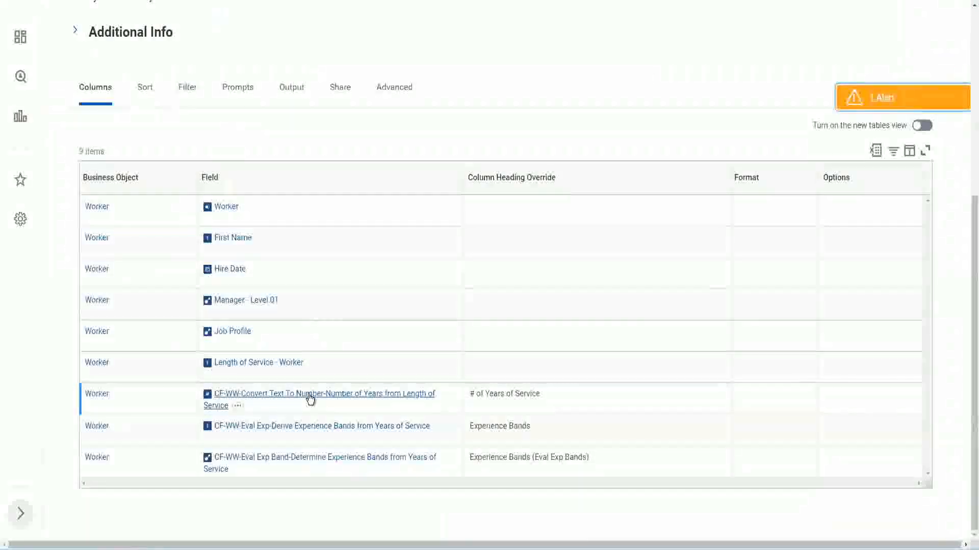
{"action": "right_click", "coordinate": [310, 401]}
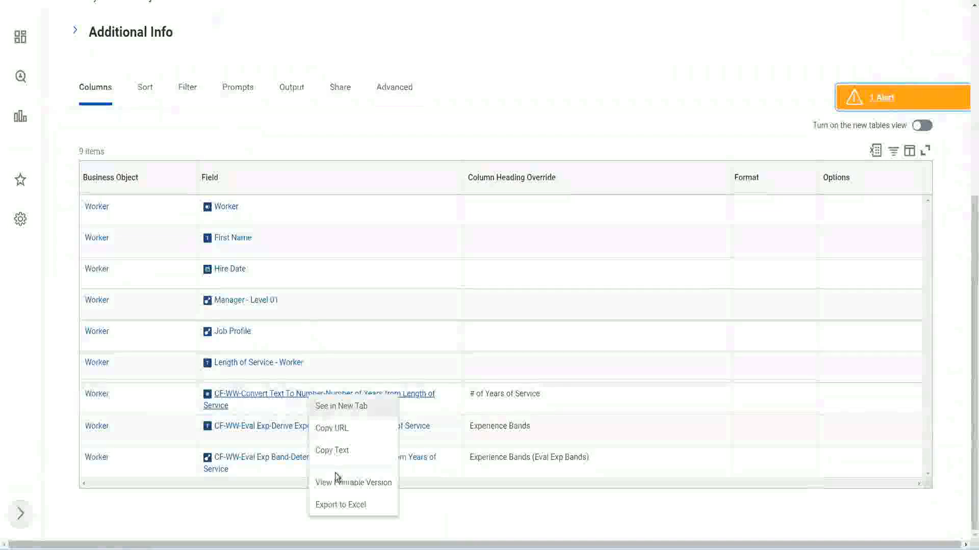
{"action": "left_click", "coordinate": [337, 452]}
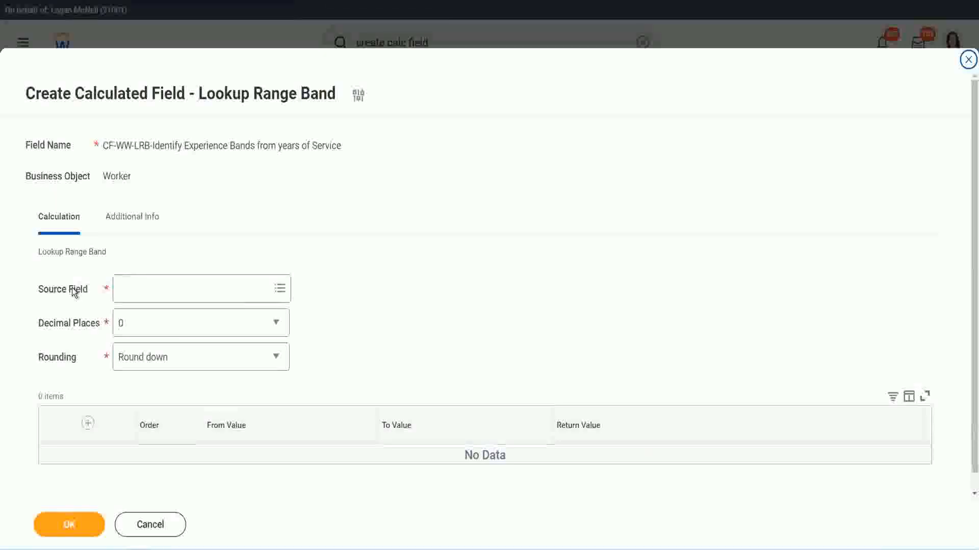
{"action": "left_click", "coordinate": [152, 288]}
{"action": "key", "text": "Return"}
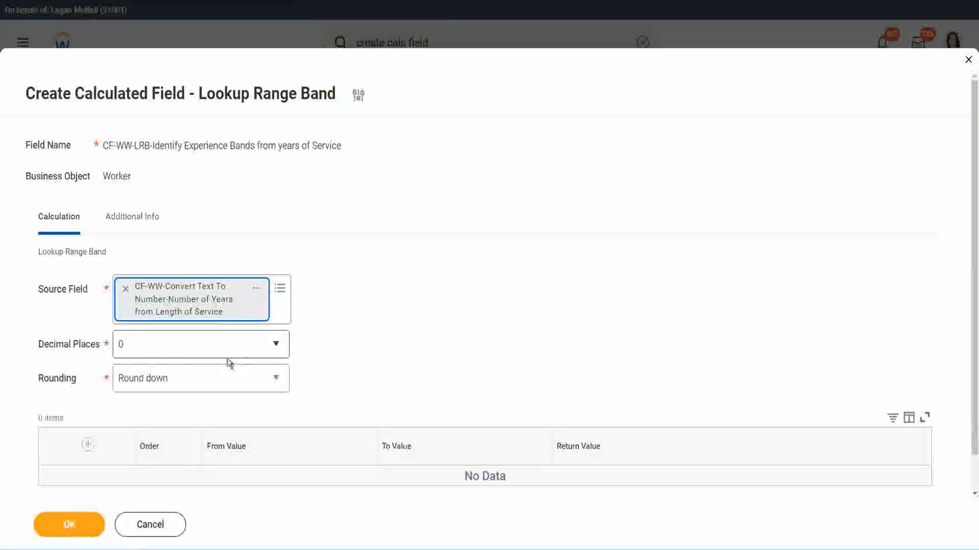
- Set the lookup range band's decimal places to 0 and its rounding to Round
{"action": "left_click", "coordinate": [191, 349]}
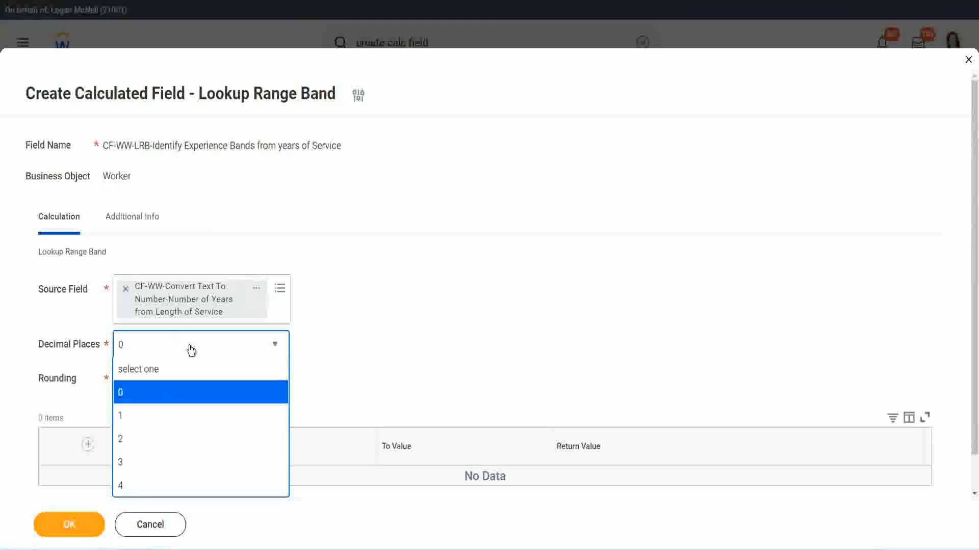
{"action": "left_click", "coordinate": [124, 395]}
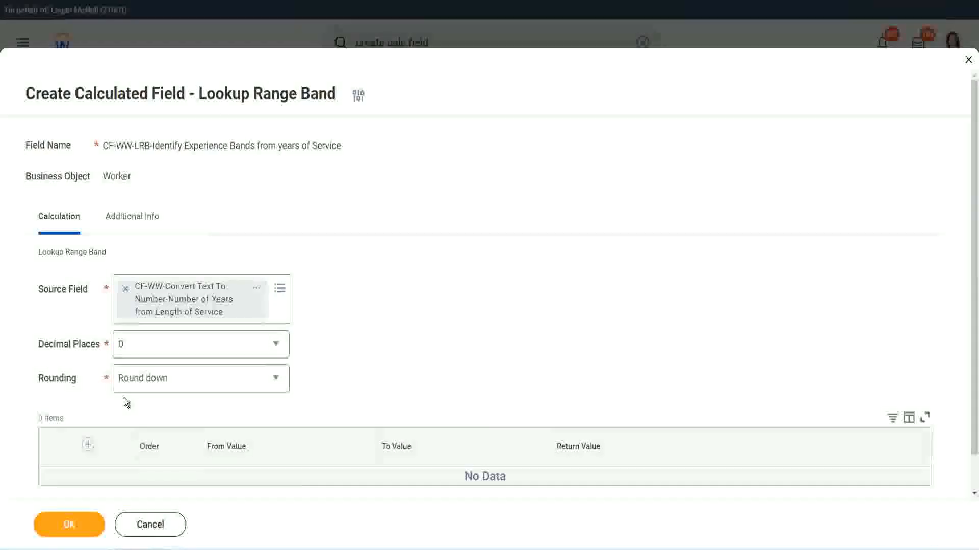
{"action": "left_click", "coordinate": [157, 381]}
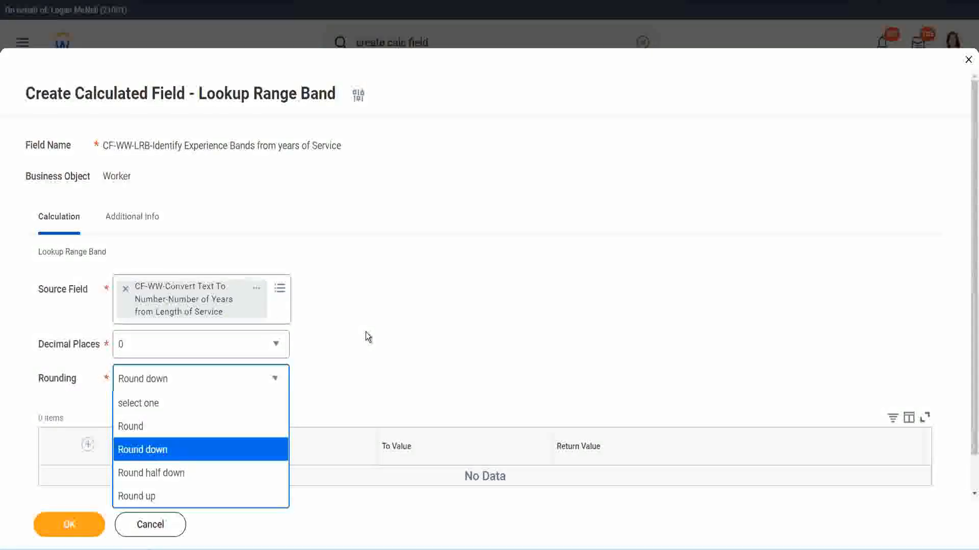
{"action": "left_click", "coordinate": [345, 375]}
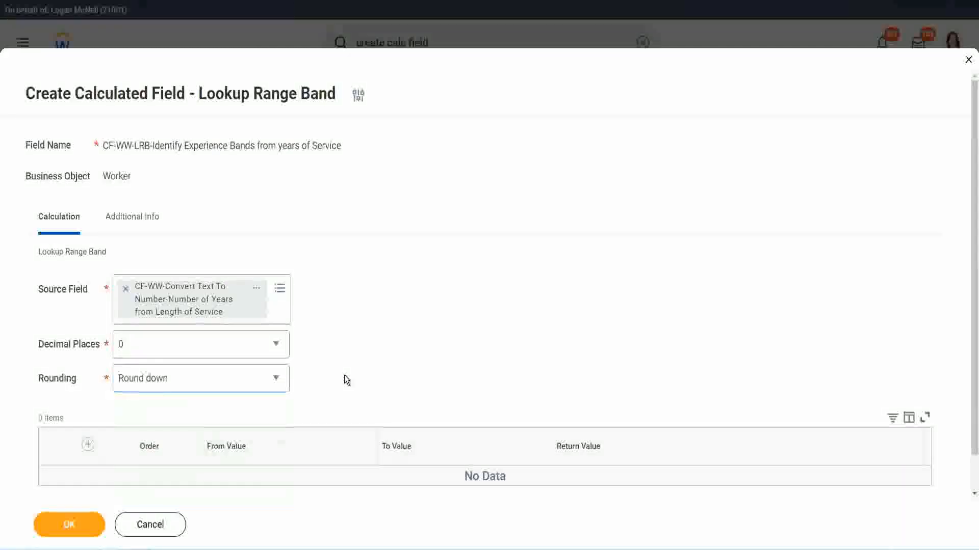
{"action": "left_click", "coordinate": [165, 378]}
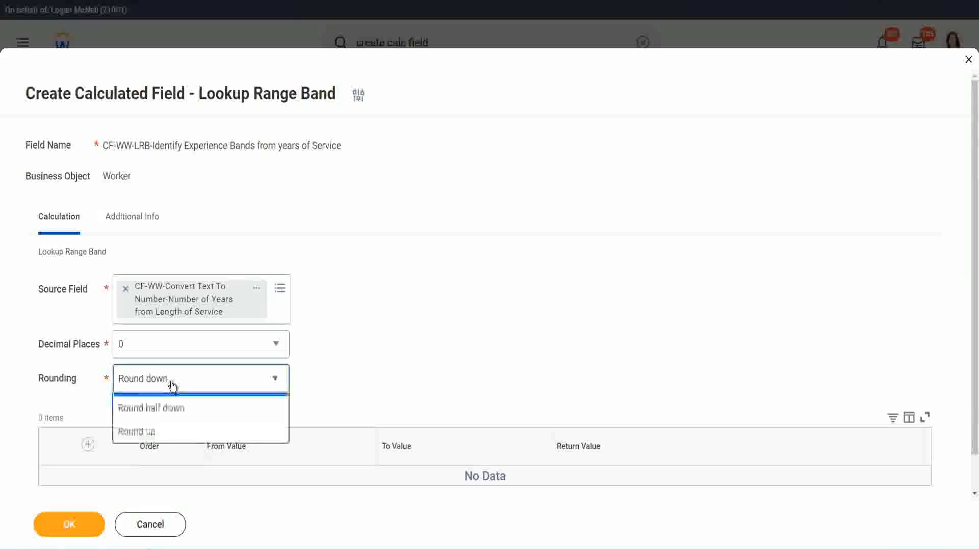
{"action": "left_click", "coordinate": [162, 428]}
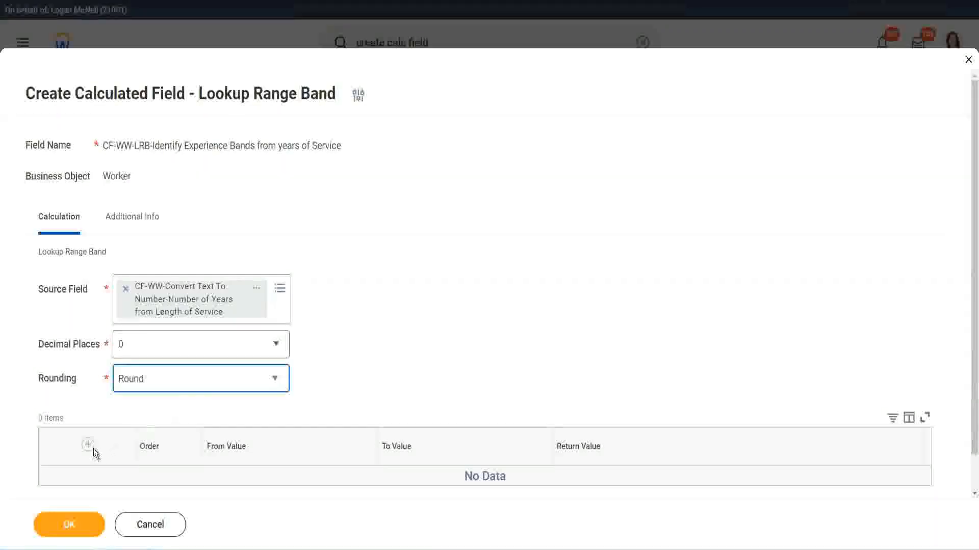
{"action": "left_click", "coordinate": [390, 351]}
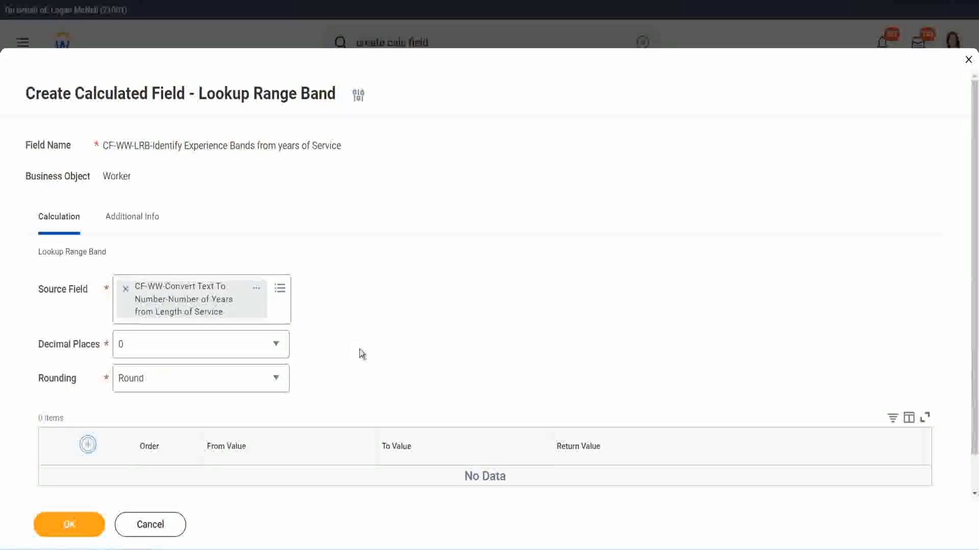
- Add a first range band row from 0 to 7 with the return value "Amateur"
{"action": "scroll", "coordinate": [408, 302], "scroll_direction": "down", "scroll_amount": 2}
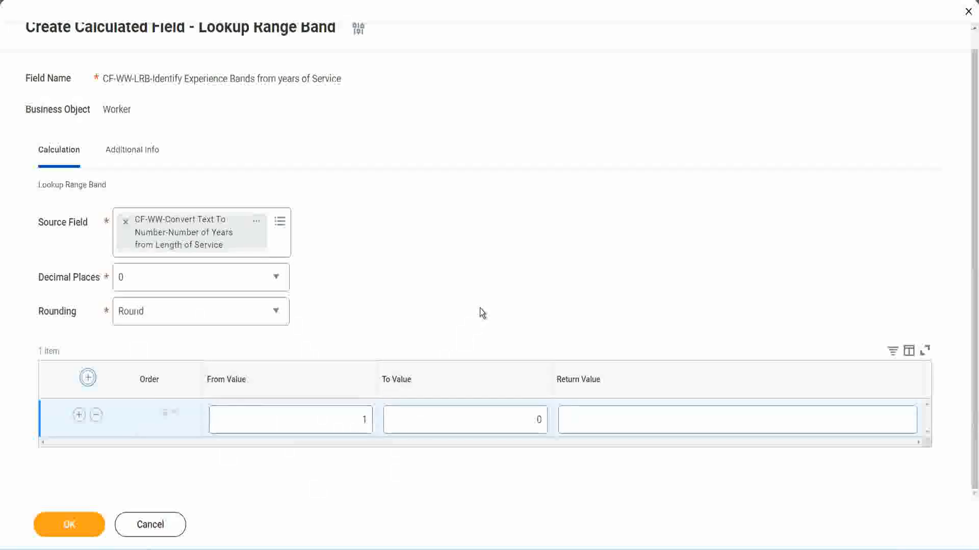
{"action": "left_click", "coordinate": [357, 423]}
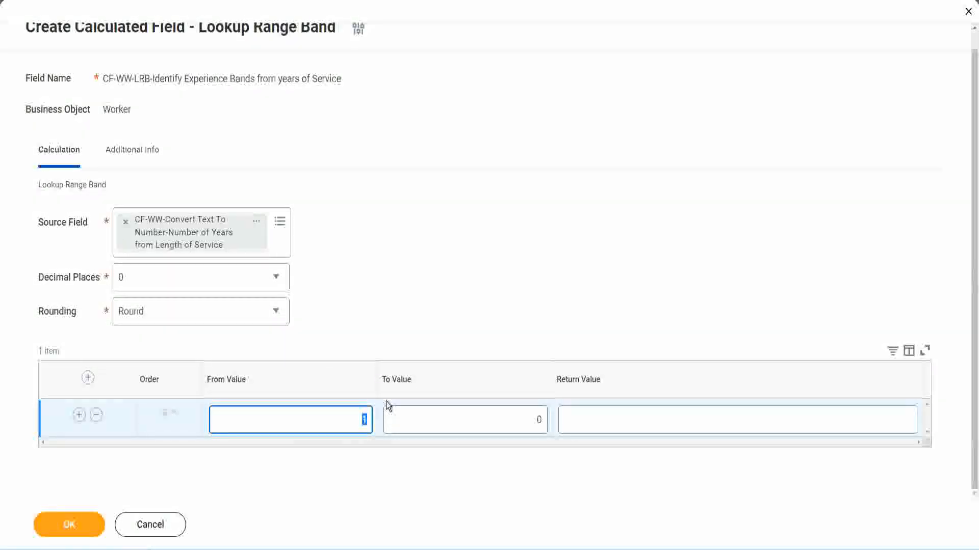
{"action": "type", "text": "0"}
{"action": "key", "text": "Tab"}
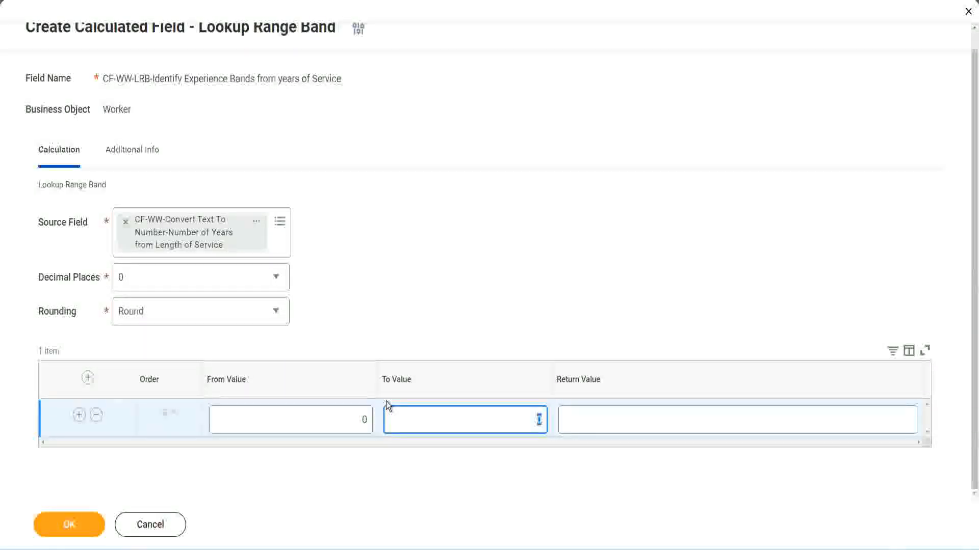
{"action": "type", "text": "7"}
{"action": "key", "text": "Tab"}
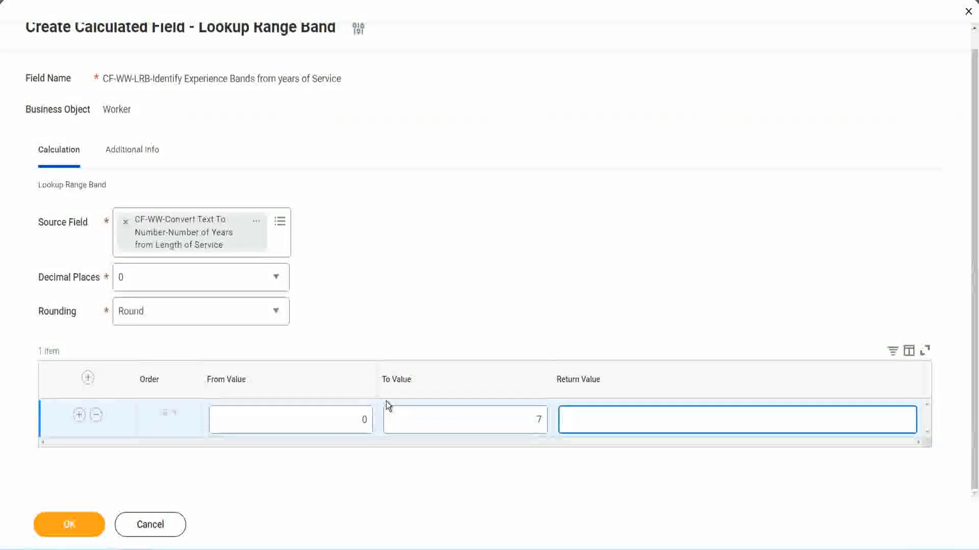
{"action": "type", "text": "Amateur"}
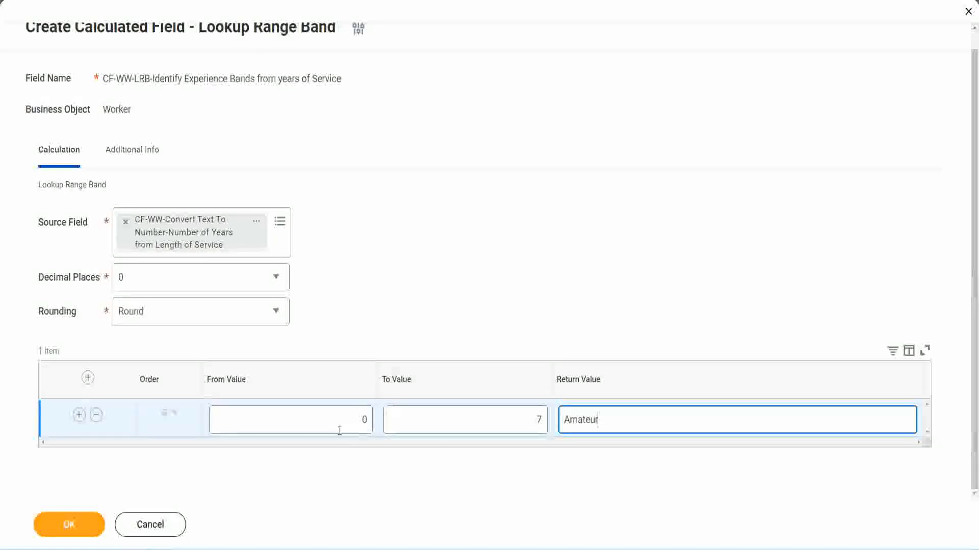
- Add a second range band row from 8 to 15 with the return value "Experienced"
{"action": "left_click", "coordinate": [340, 431]}
{"action": "left_click", "coordinate": [537, 419]}
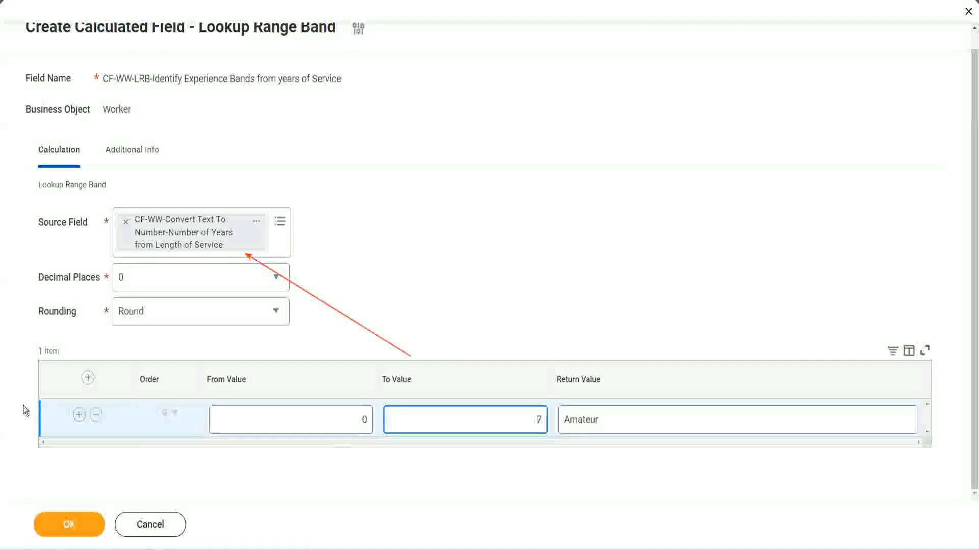
{"action": "left_click", "coordinate": [78, 417]}
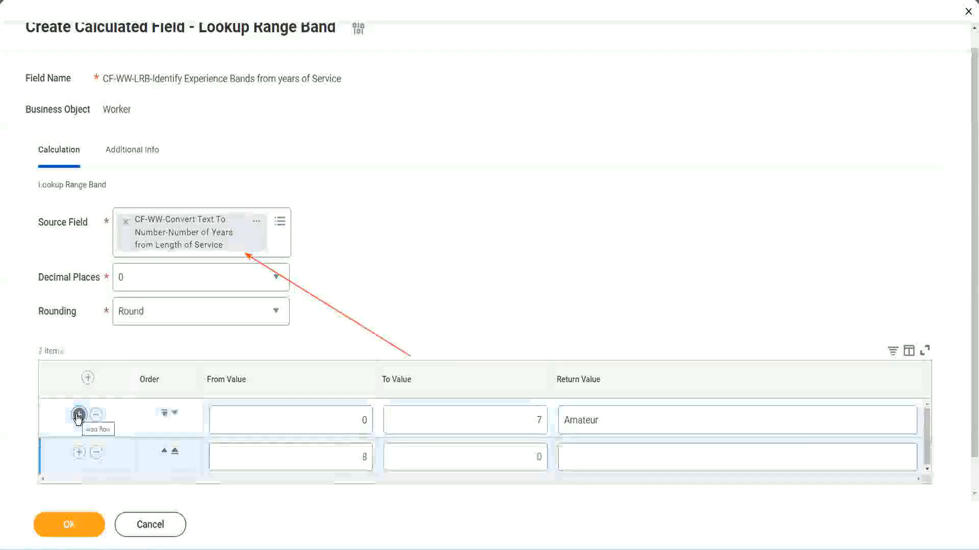
{"action": "double_click", "coordinate": [371, 458]}
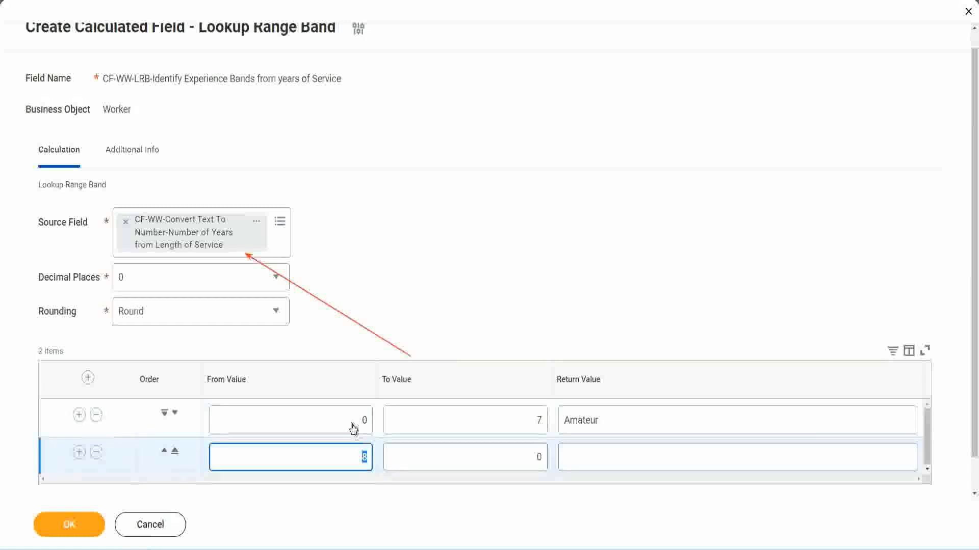
{"action": "left_click", "coordinate": [533, 421]}
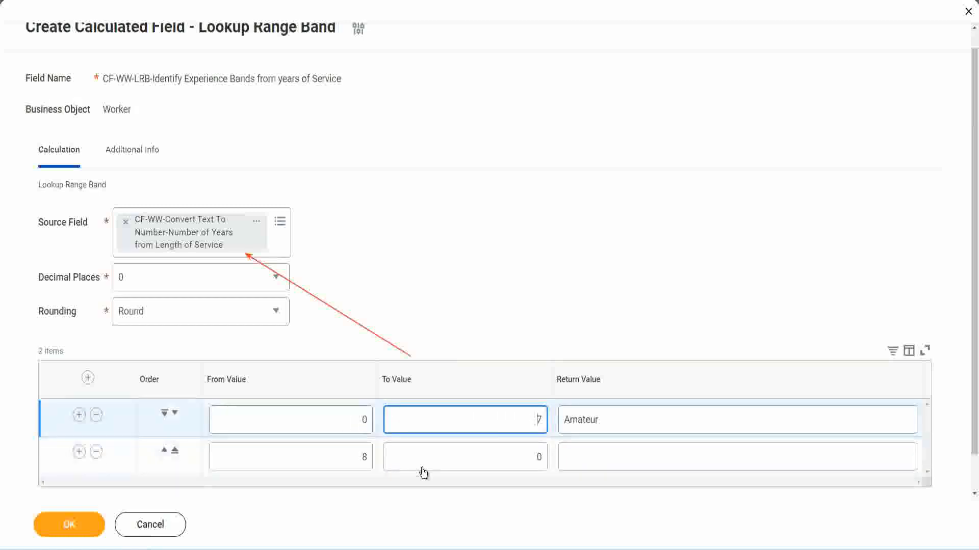
{"action": "double_click", "coordinate": [346, 457]}
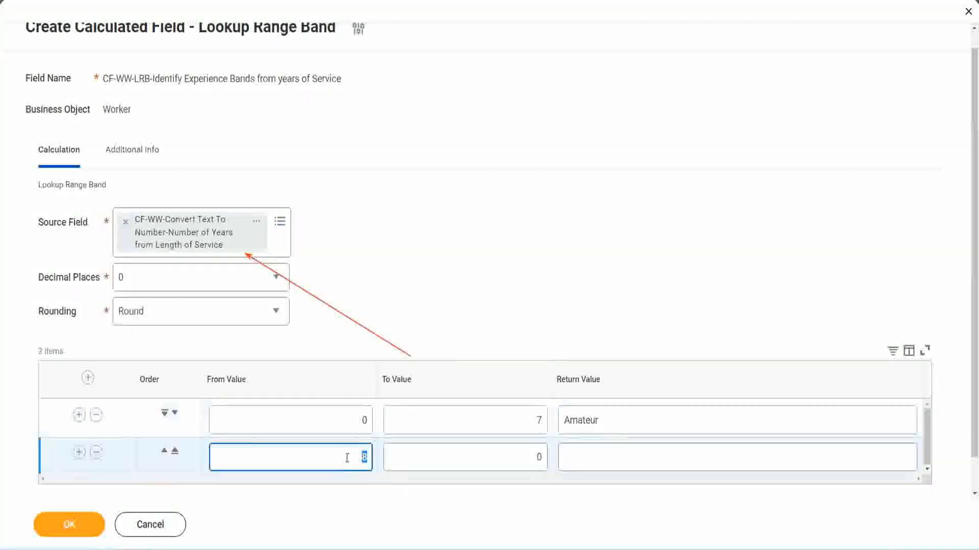
{"action": "left_click", "coordinate": [346, 457]}
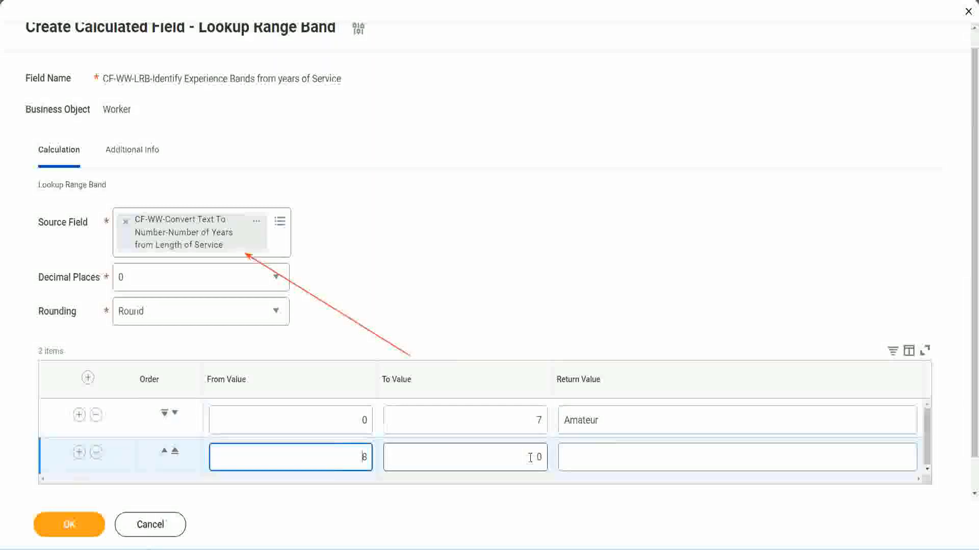
{"action": "left_click", "coordinate": [530, 457]}
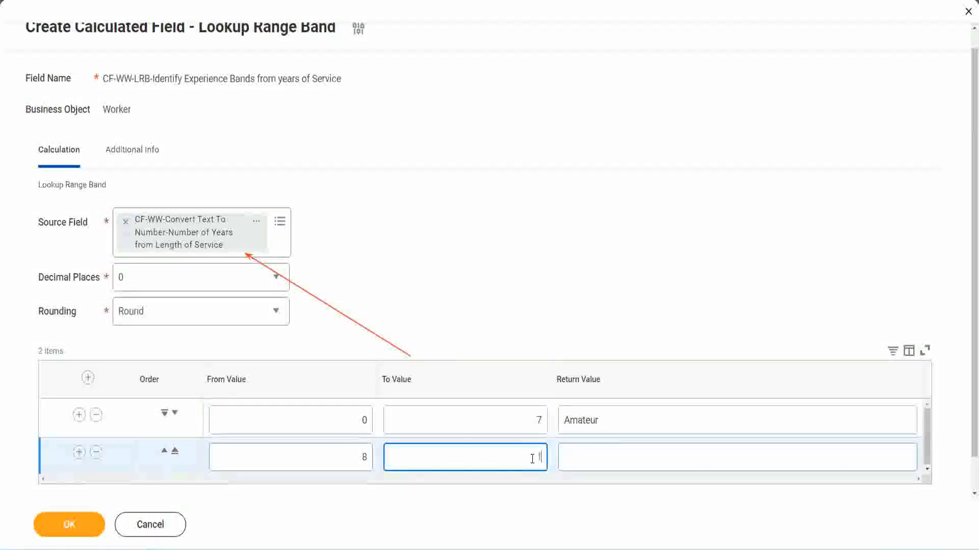
{"action": "type", "text": "15"}
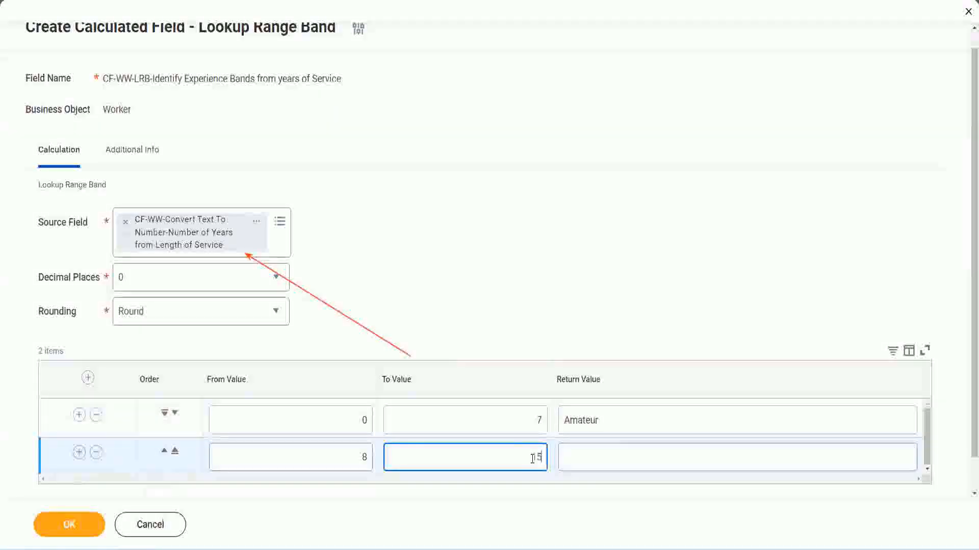
{"action": "left_click", "coordinate": [603, 455]}
{"action": "type", "text": "Ex"}
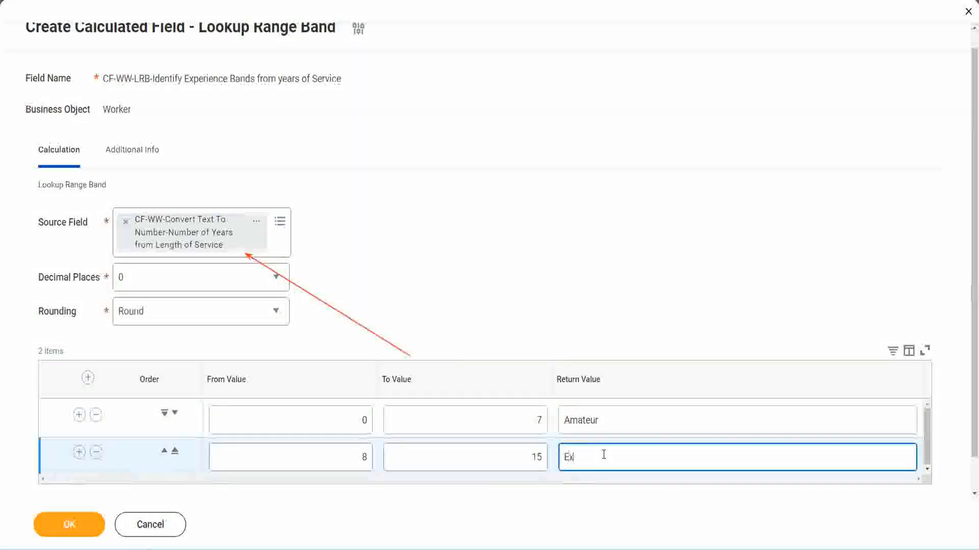
{"action": "type", "text": "perienced"}
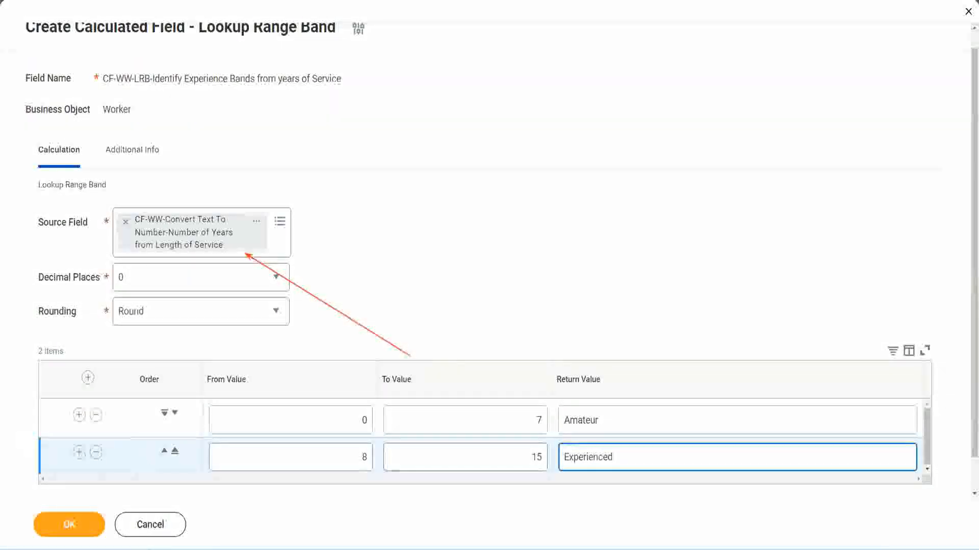
- Add a third range band row from 16 to 30 with the return value "Senior"
{"action": "left_click", "coordinate": [79, 452]}
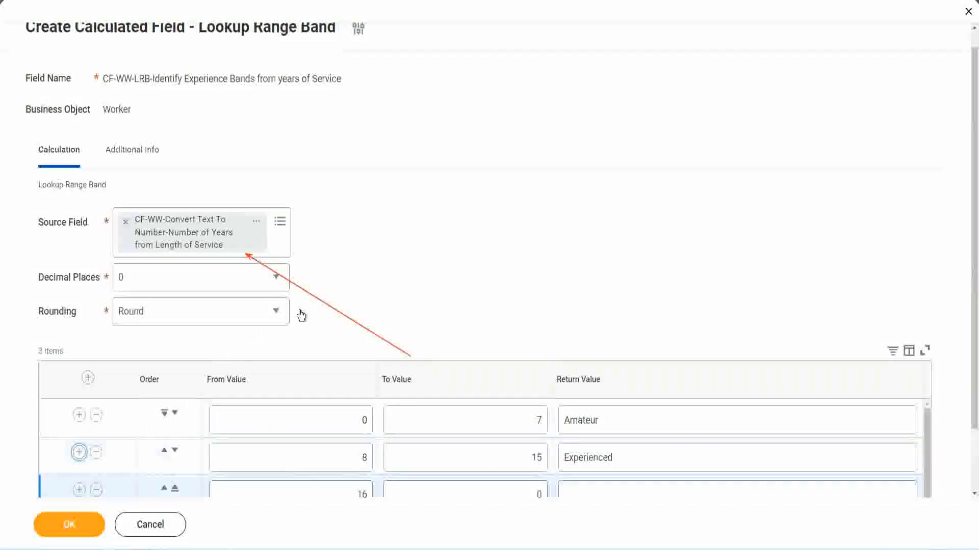
{"action": "scroll", "coordinate": [357, 311], "scroll_direction": "down", "scroll_amount": 2}
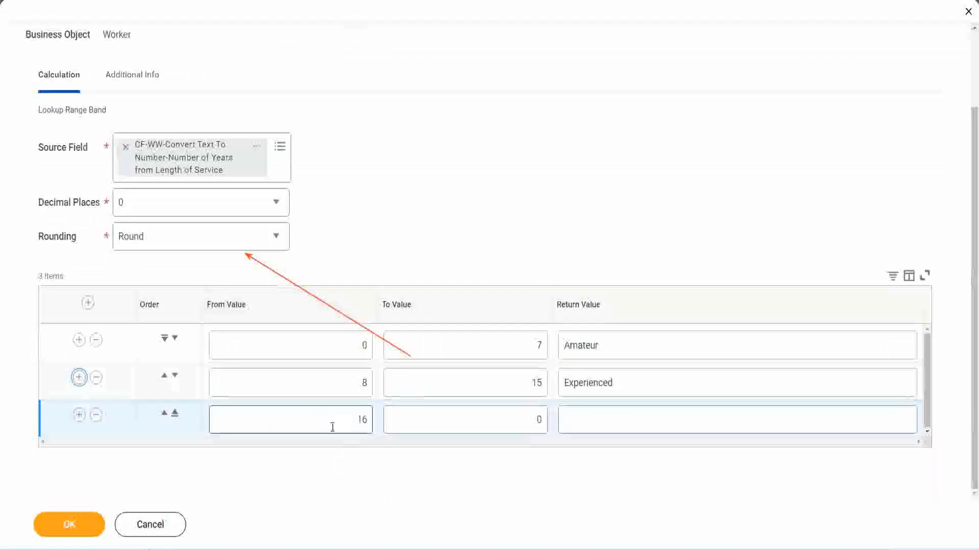
{"action": "left_click", "coordinate": [491, 420]}
{"action": "left_click", "coordinate": [520, 416]}
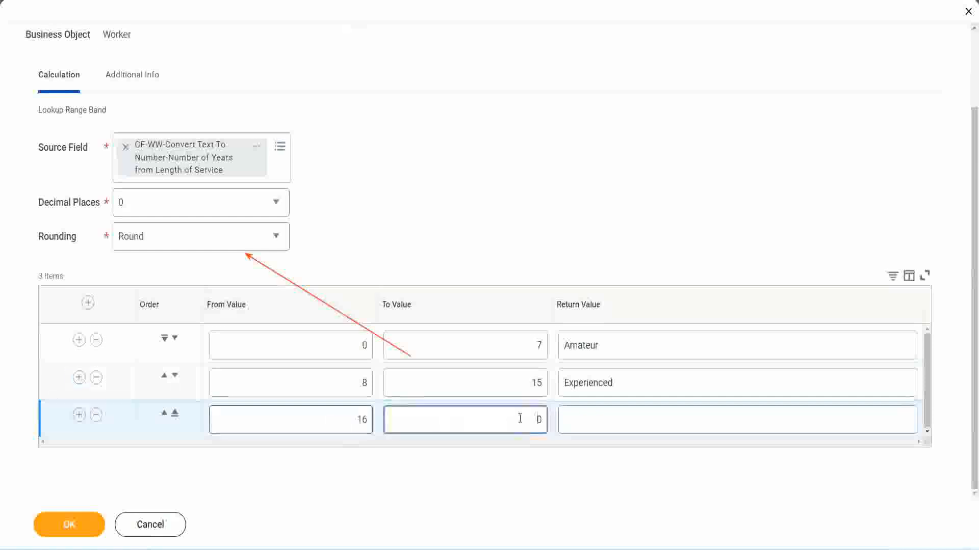
{"action": "type", "text": "3"}
{"action": "key", "text": "Tab"}
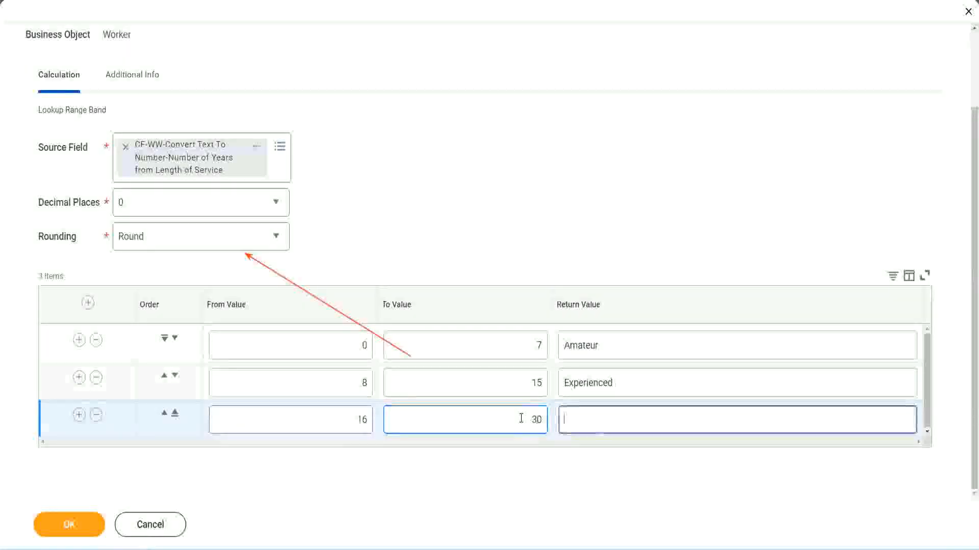
{"action": "type", "text": "S"}
{"action": "key", "text": "BackSpace"}
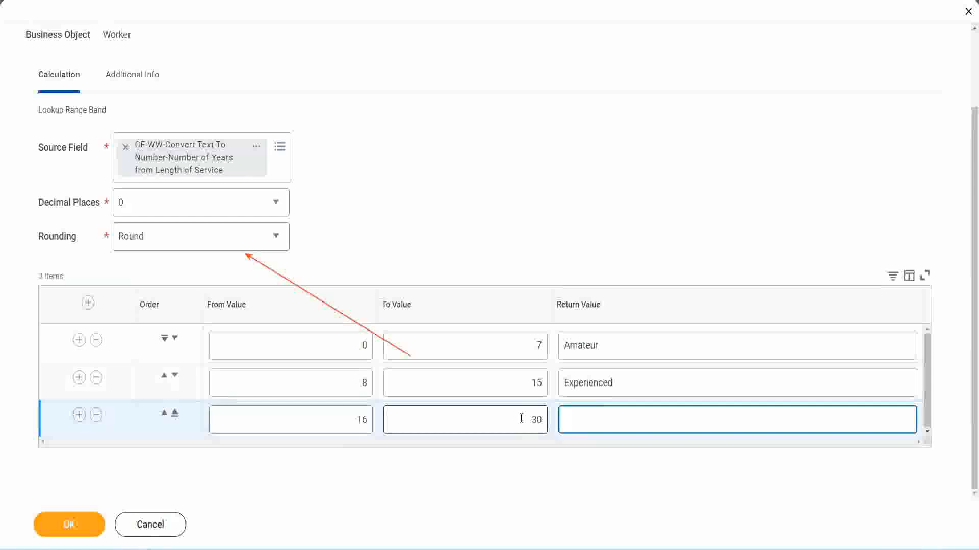
{"action": "type", "text": "Senior"}
- Add a fourth range band row from 31 to 1000 with the return value "Legend"
{"action": "left_click", "coordinate": [76, 415]}
{"action": "left_click", "coordinate": [322, 414]}
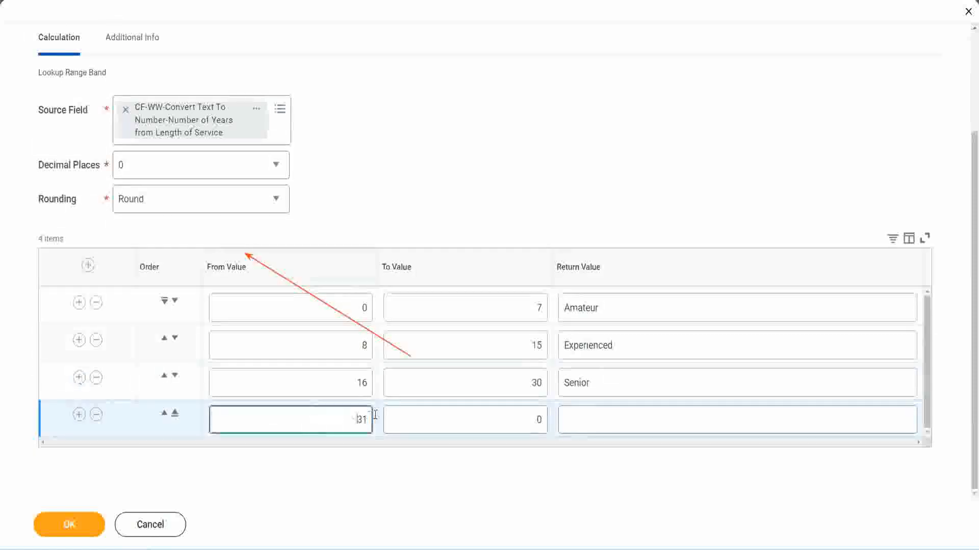
{"action": "double_click", "coordinate": [329, 412]}
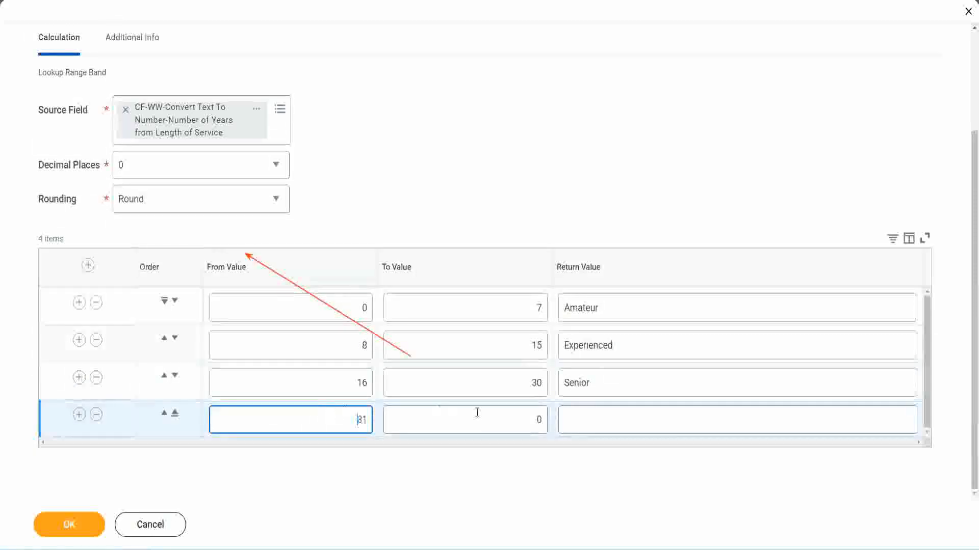
{"action": "left_click", "coordinate": [527, 421]}
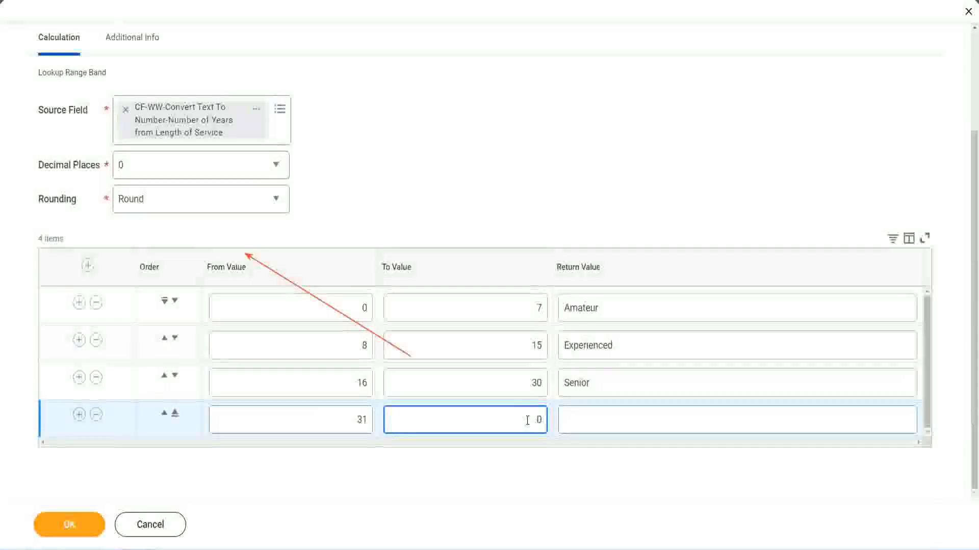
{"action": "type", "text": "1000"}
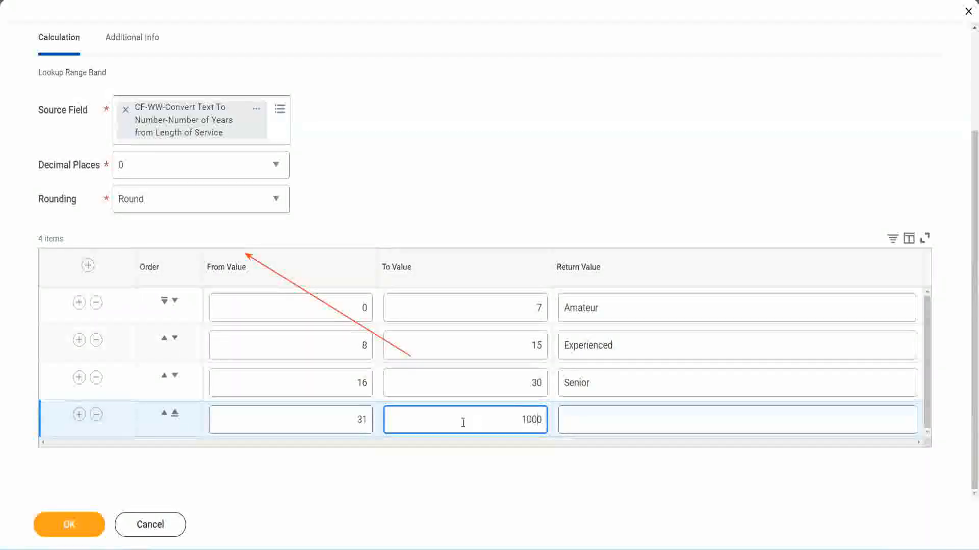
{"action": "left_click_drag", "start_coordinate": [509, 413], "coordinate": [567, 415]}
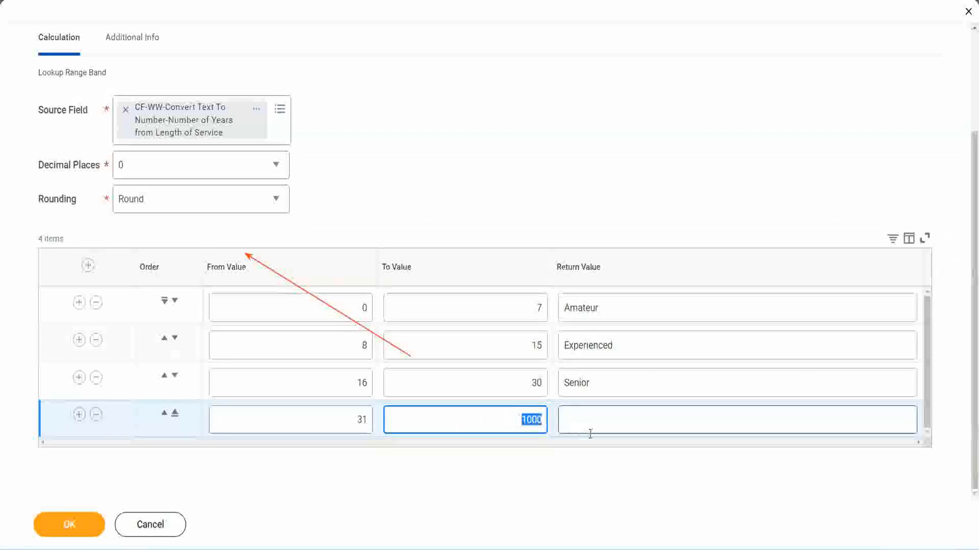
{"action": "left_click", "coordinate": [518, 417]}
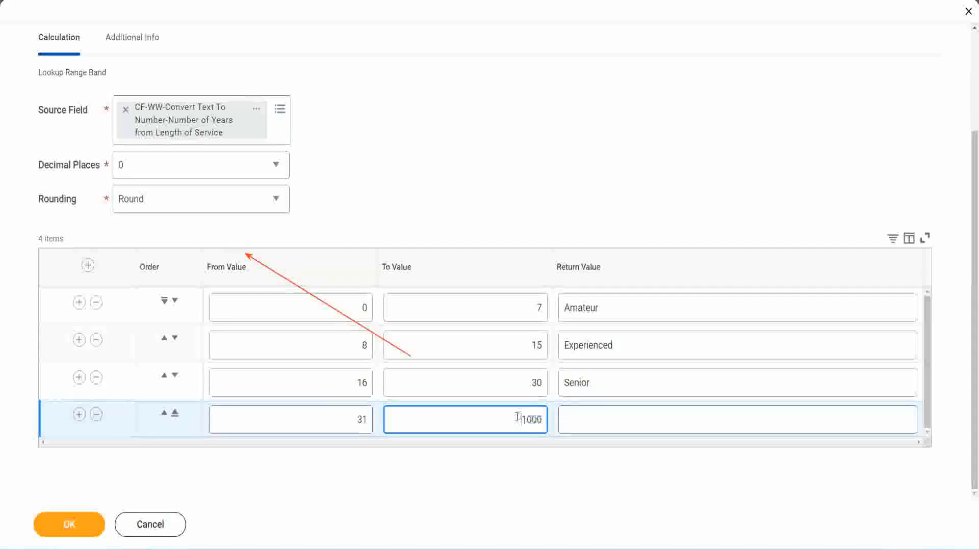
{"action": "left_click_drag", "start_coordinate": [519, 418], "coordinate": [546, 417]}
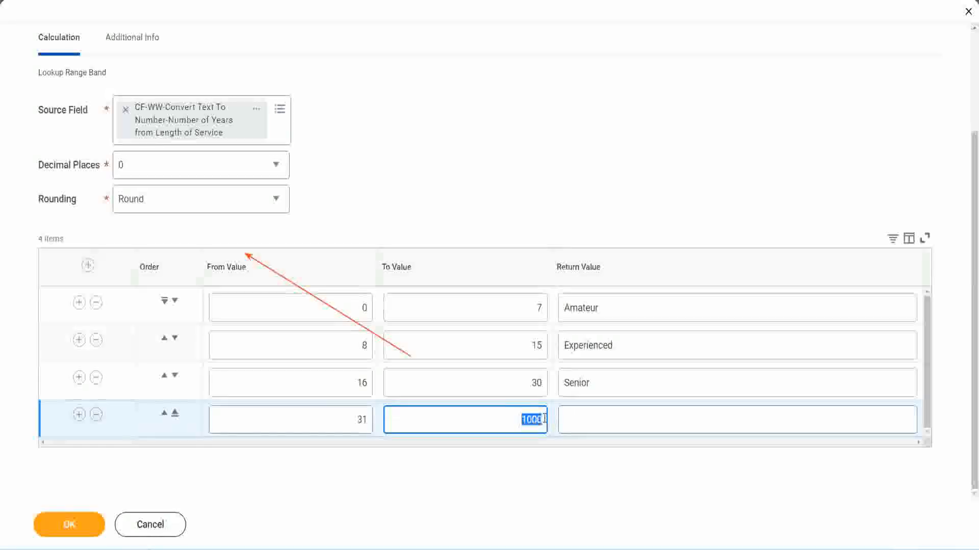
{"action": "left_click", "coordinate": [608, 419]}
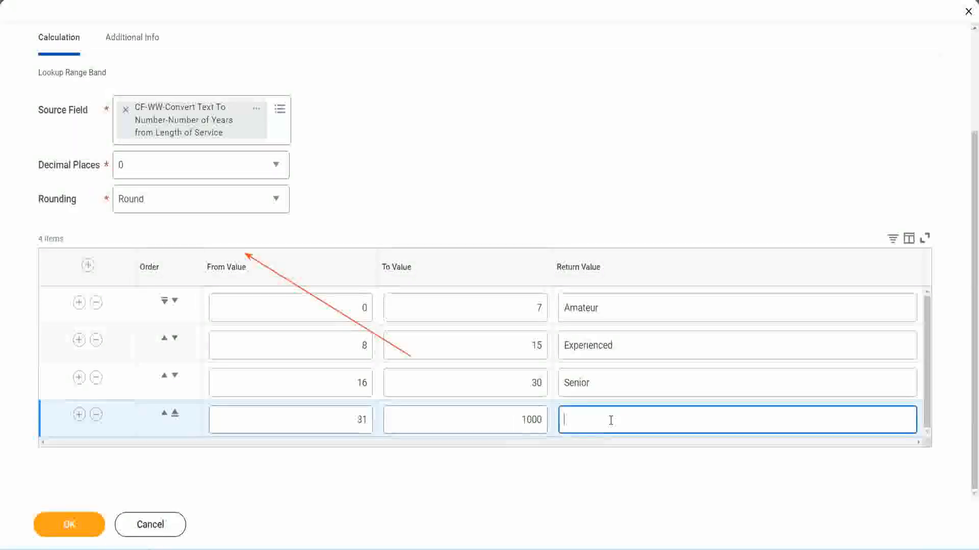
{"action": "type", "text": "Legend"}
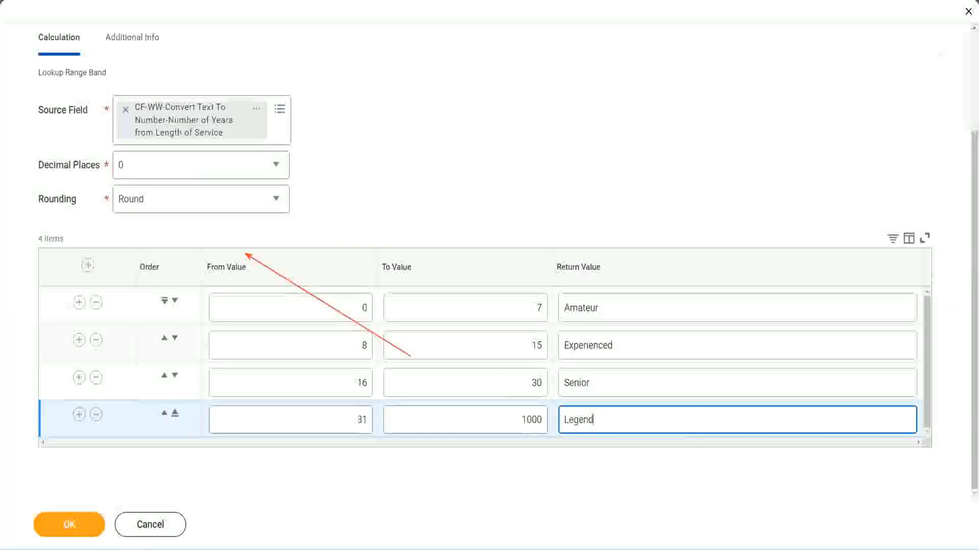
- Review the from, to and return values of the range band rows from Amateur to Legend
{"action": "left_click", "coordinate": [459, 173]}
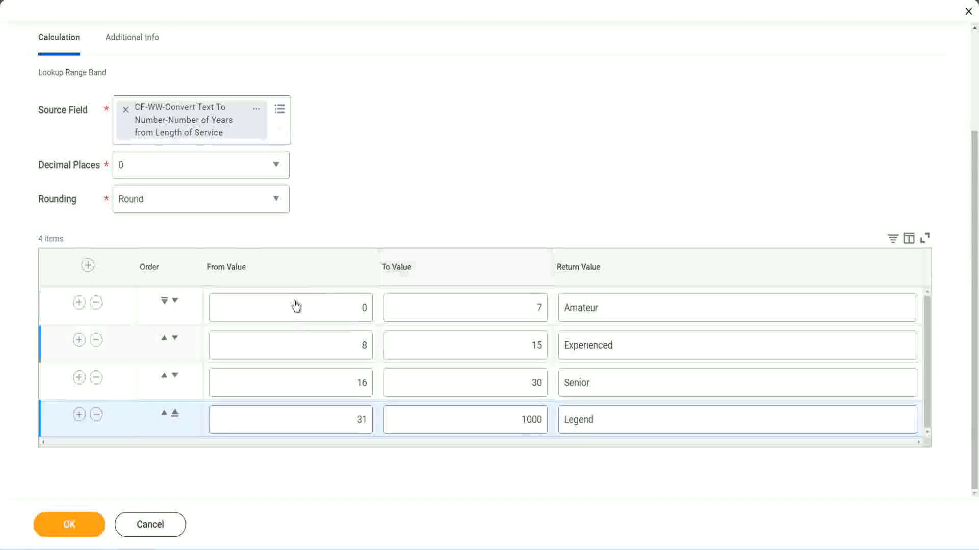
{"action": "left_click", "coordinate": [636, 305]}
{"action": "left_click", "coordinate": [633, 346]}
{"action": "left_click", "coordinate": [616, 391]}
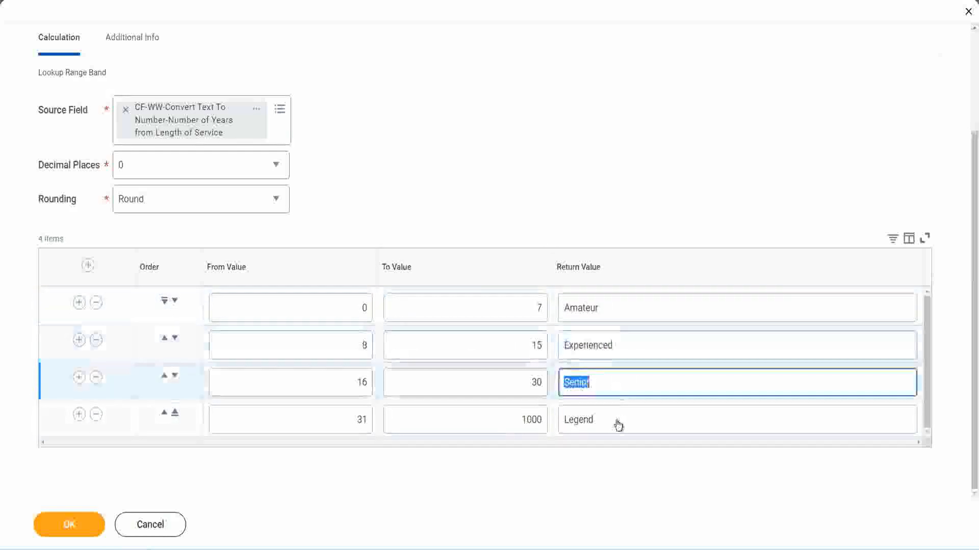
{"action": "left_click", "coordinate": [616, 421]}
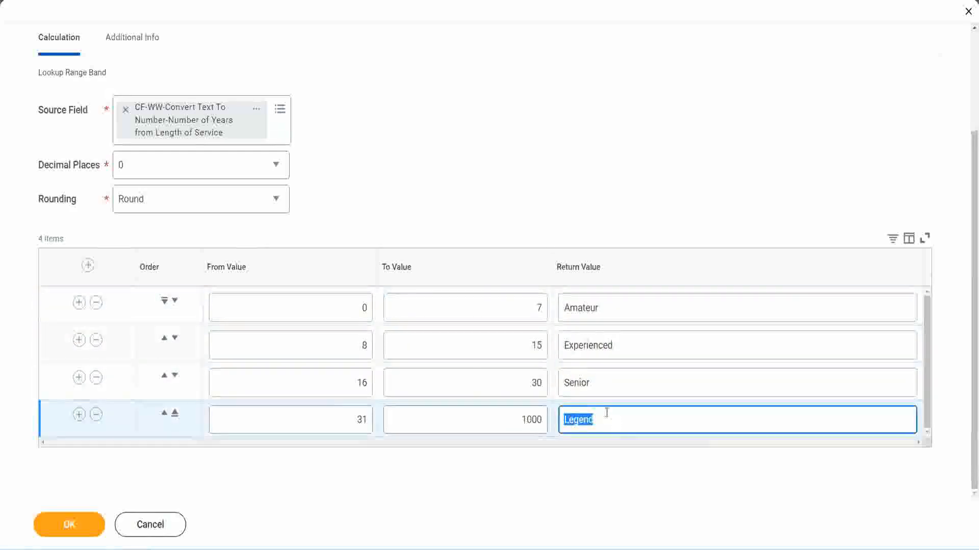
{"action": "left_click", "coordinate": [314, 309]}
{"action": "left_click", "coordinate": [501, 301]}
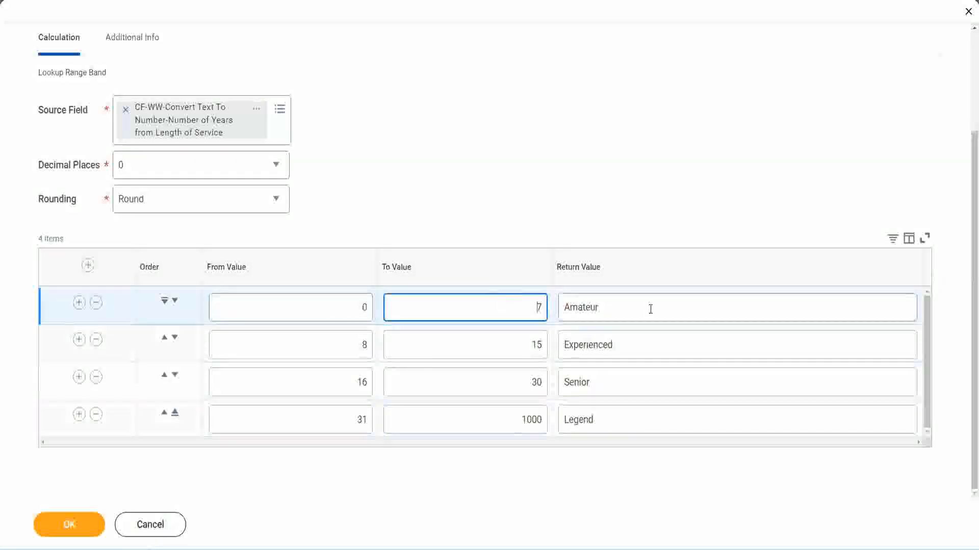
{"action": "left_click", "coordinate": [647, 308]}
{"action": "left_click", "coordinate": [634, 345]}
{"action": "left_click", "coordinate": [622, 385]}
{"action": "left_click", "coordinate": [615, 418]}
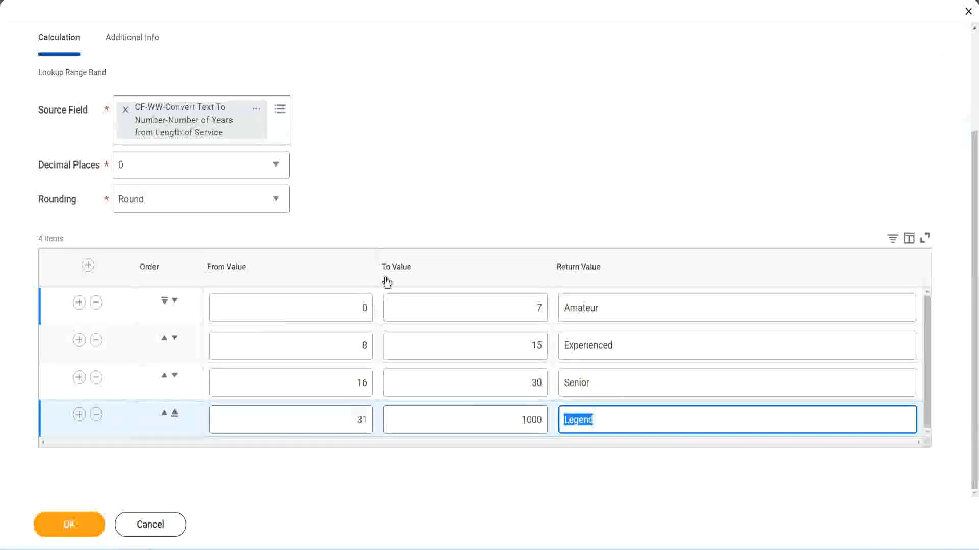
{"action": "left_click", "coordinate": [454, 215]}
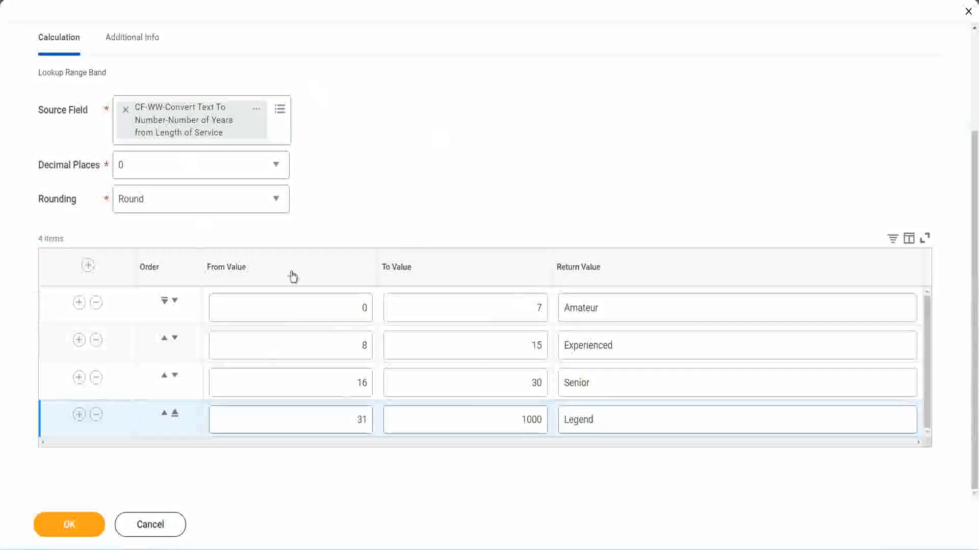
- Save the Lookup Range Band calculated field on Worker
{"action": "left_click", "coordinate": [68, 523]}
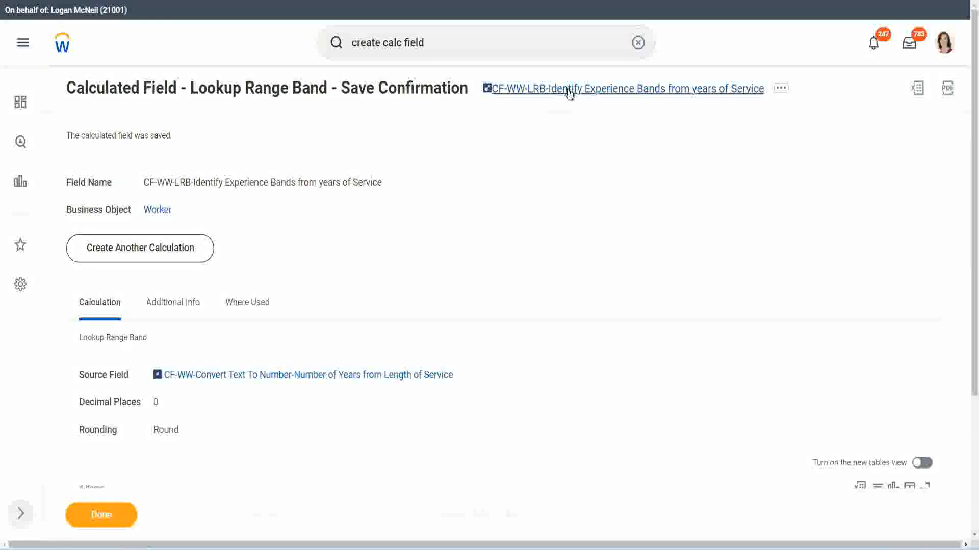
{"action": "right_click", "coordinate": [567, 93]}
{"action": "left_click", "coordinate": [579, 149]}
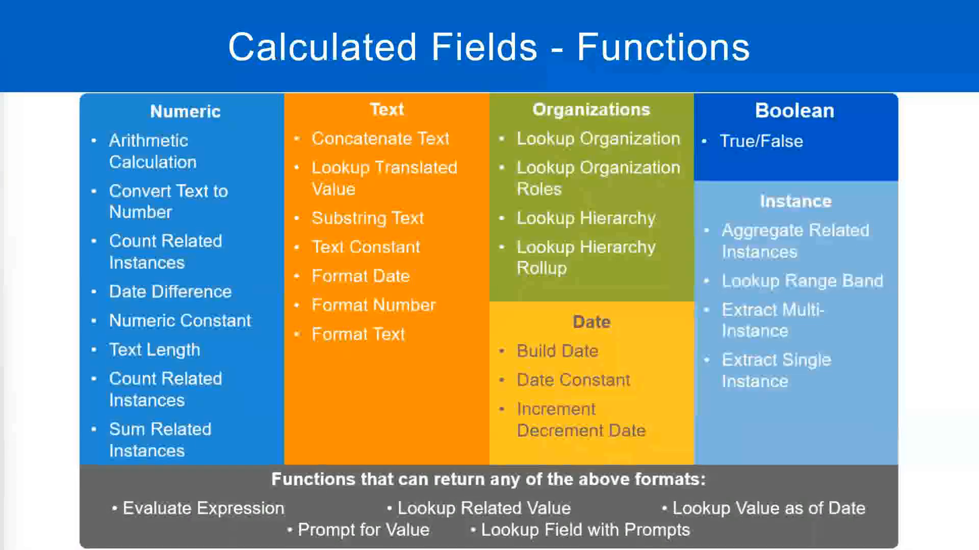
- Switch to the Notepad++ notes and add the line "10,000 USD" a few lines below the Eval Expression entry
{"action": "key", "text": "alt+Tab"}
{"action": "left_click", "coordinate": [227, 400]}
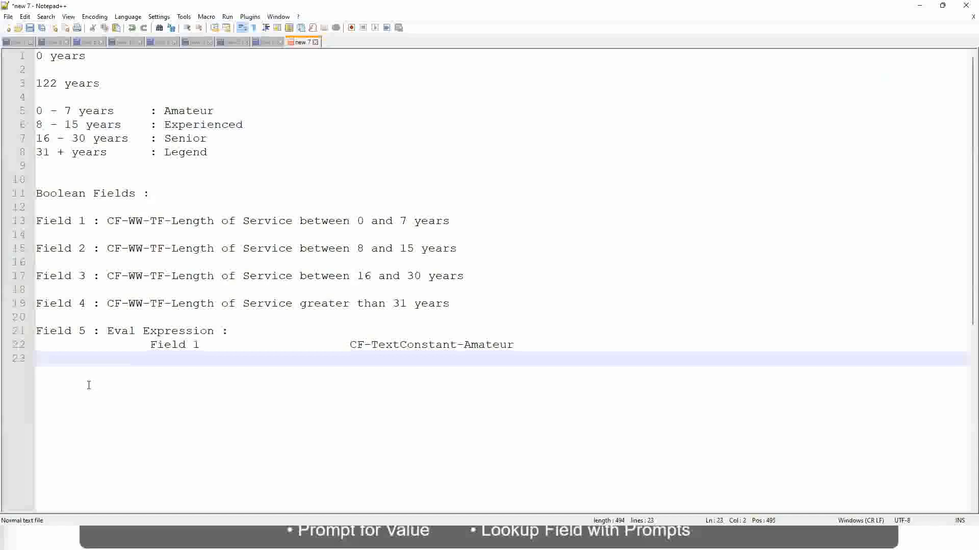
{"action": "key", "text": "Return"}
{"action": "key", "text": "Return"}
{"action": "key", "text": "Return"}
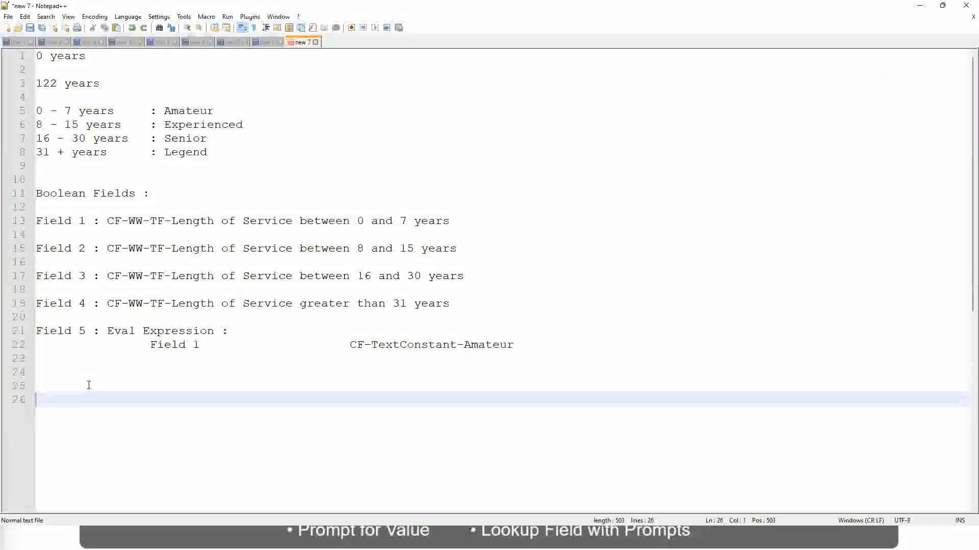
{"action": "type", "text": "10,000 USD"}
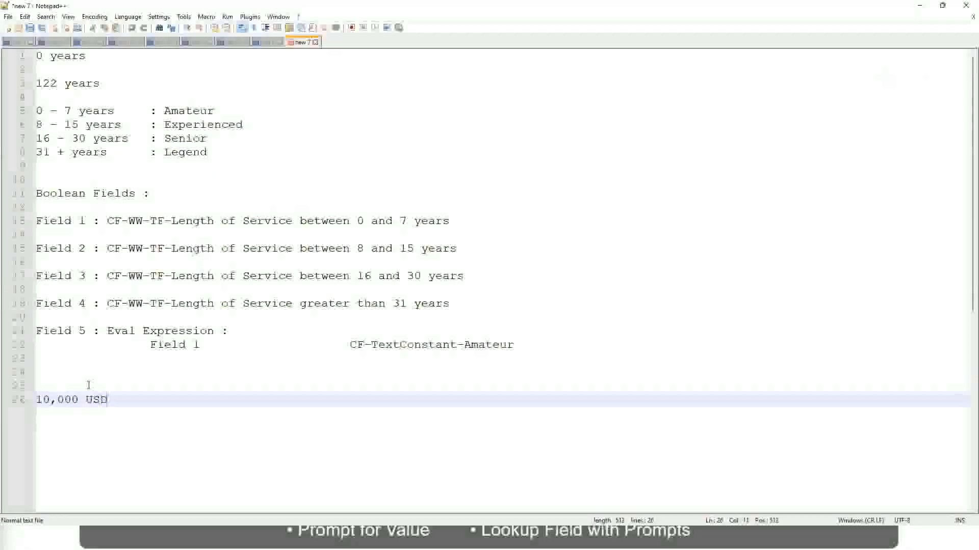
- Add the amount 1,000,000 on the 10,000 USD line, spaced well apart from the first amount
{"action": "key", "text": "Tab"}
{"action": "key", "text": "Tab"}
{"action": "key", "text": "Tab"}
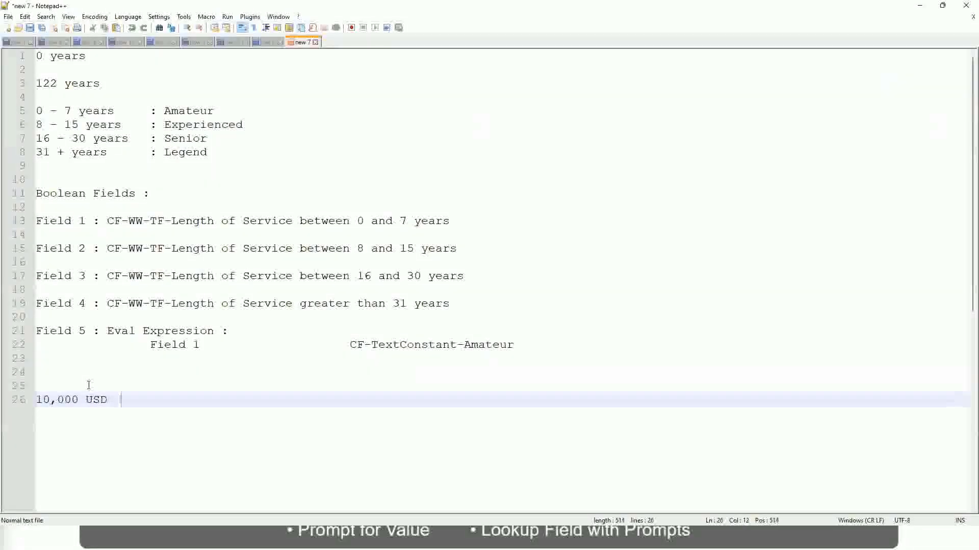
{"action": "key", "text": "Tab"}
{"action": "key", "text": "Tab"}
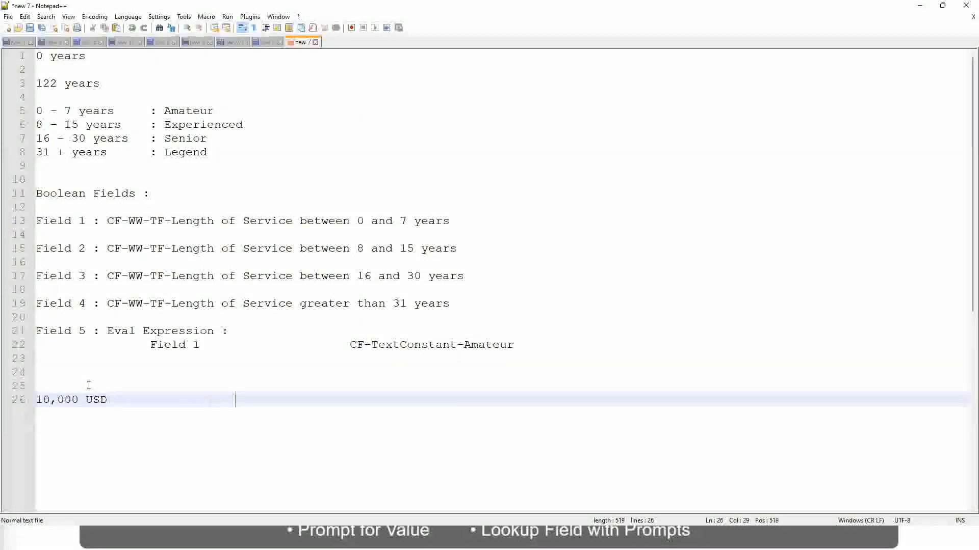
{"action": "type", "text": "1,00"}
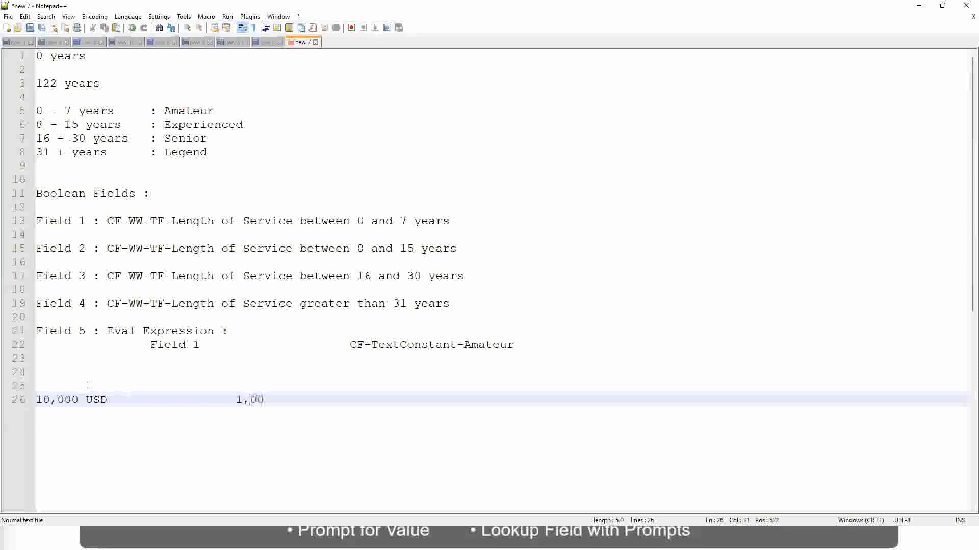
{"action": "type", "text": "0,000"}
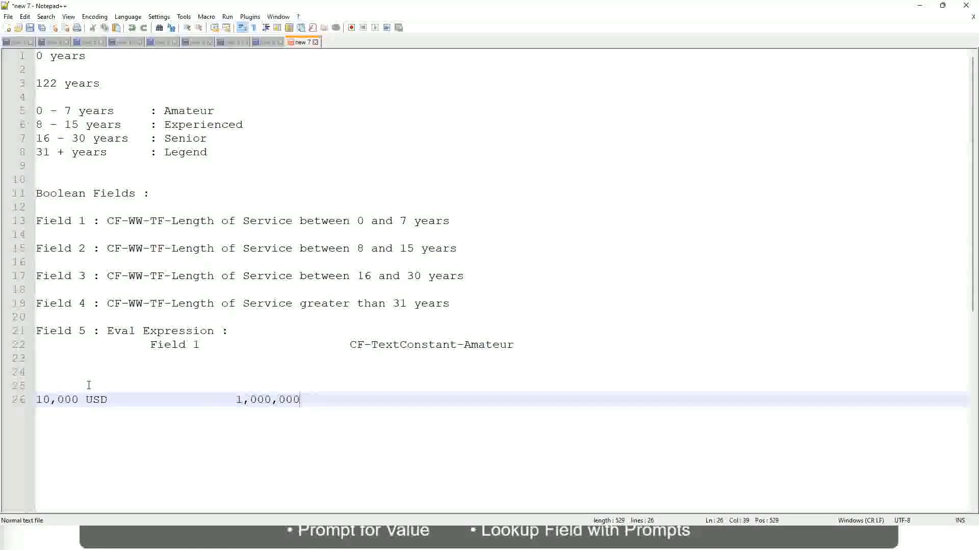
- Check the digits of the 1,000,000 amount and append the currency "USD" to it
{"action": "key", "text": "Left"}
{"action": "key", "text": "Left"}
{"action": "key", "text": "Left"}
{"action": "key", "text": "Left"}
{"action": "key", "text": "Left"}
{"action": "key", "text": "Left"}
{"action": "key", "text": "Left"}
{"action": "key", "text": "Right"}
{"action": "key", "text": "Right"}
{"action": "key", "text": "Right"}
{"action": "key", "text": "Right"}
{"action": "key", "text": "Right"}
{"action": "key", "text": "Right"}
{"action": "key", "text": "Right"}
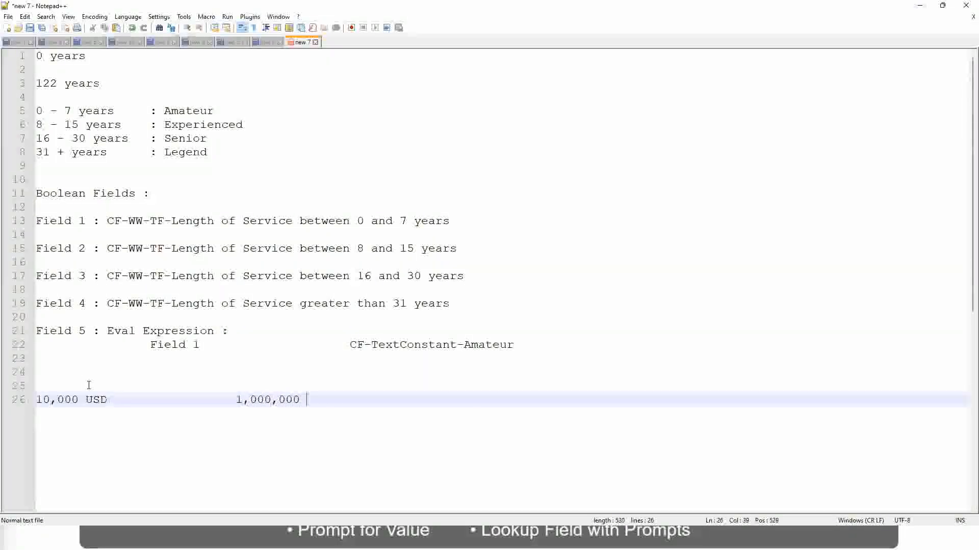
{"action": "type", "text": "USD"}
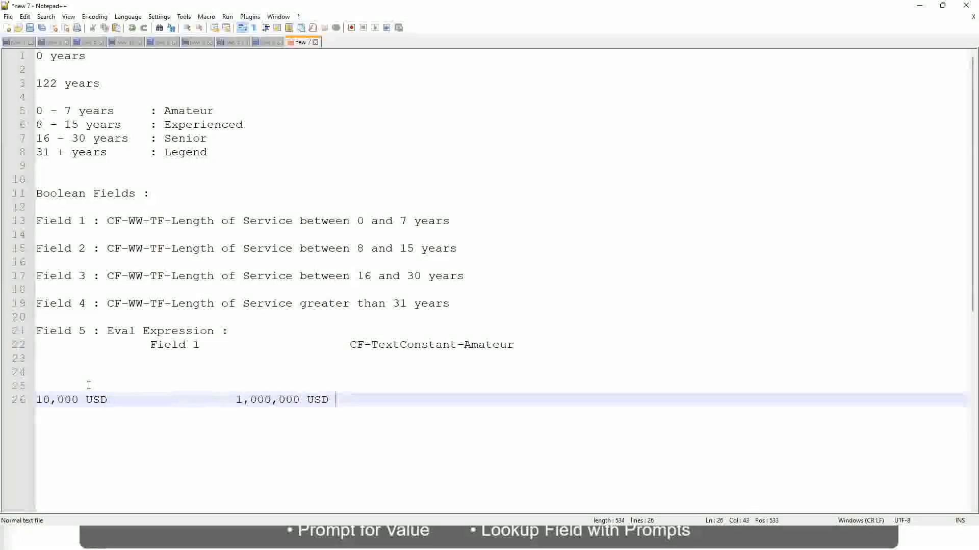
- Leave a blank line below the USD amounts and add the band line "10 - 50,000 : Low", with the label tabbed apart
{"action": "key", "text": "Return"}
{"action": "key", "text": "Return"}
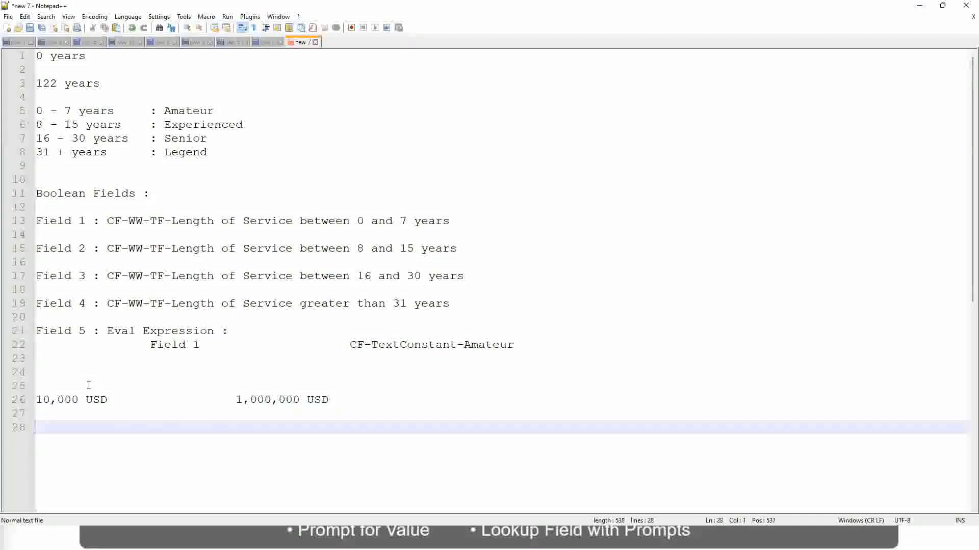
{"action": "type", "text": "10 - 50,000"}
{"action": "key", "text": "Tab"}
{"action": "key", "text": "Tab"}
{"action": "key", "text": "Tab"}
{"action": "key", "text": "Tab"}
{"action": "type", "text": ": Low"}
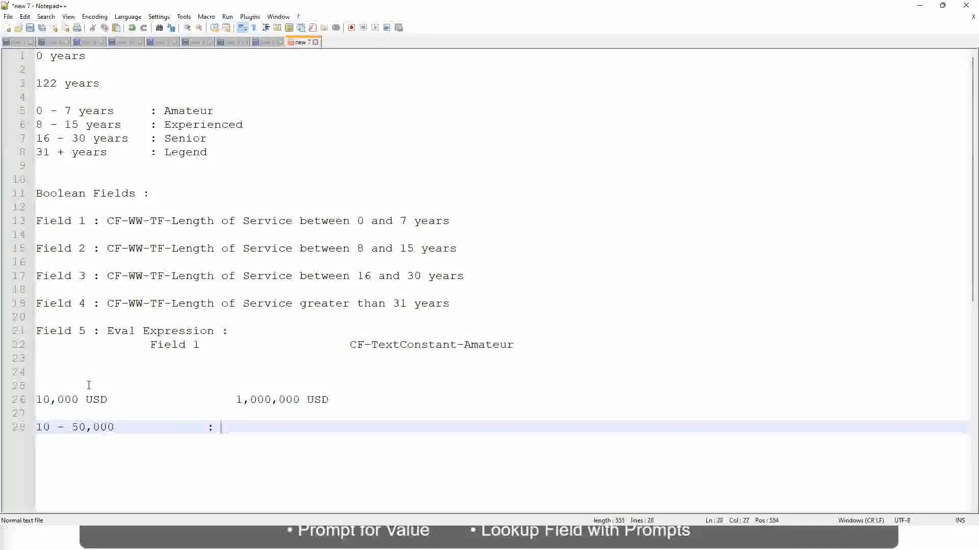
- Add the band line "50,001 - 150,000 : Medium" directly below the Low band, aligning its label
{"action": "key", "text": "Return"}
{"action": "key", "text": "Return"}
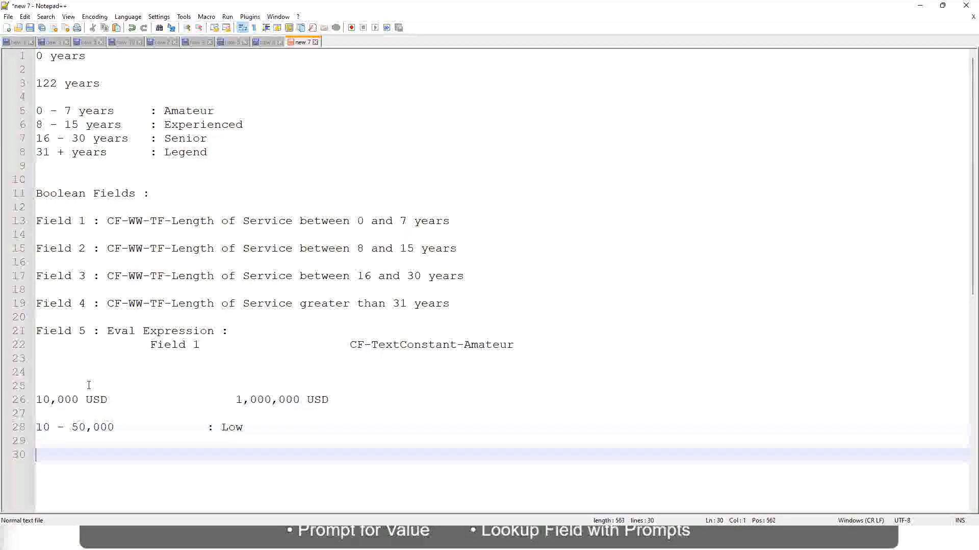
{"action": "key", "text": "Up"}
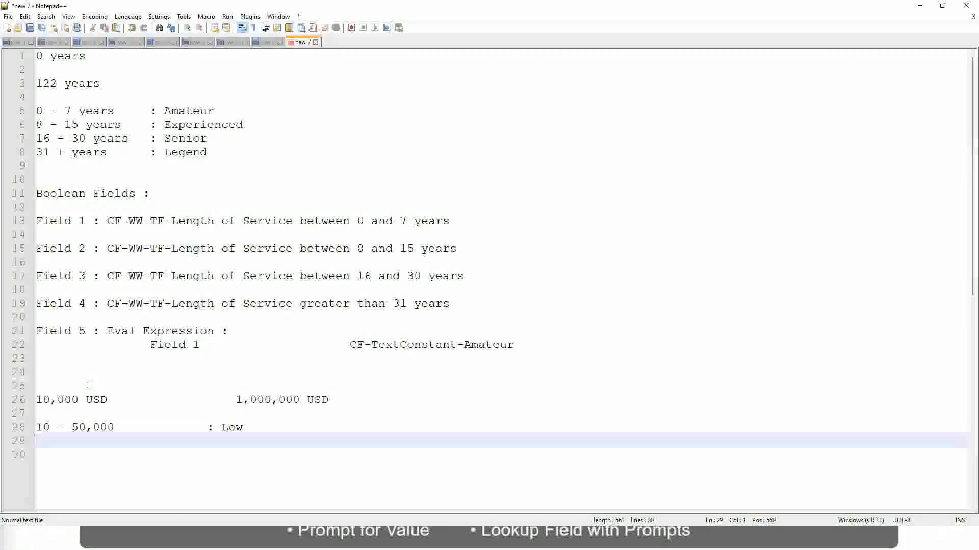
{"action": "type", "text": "50,001 "}
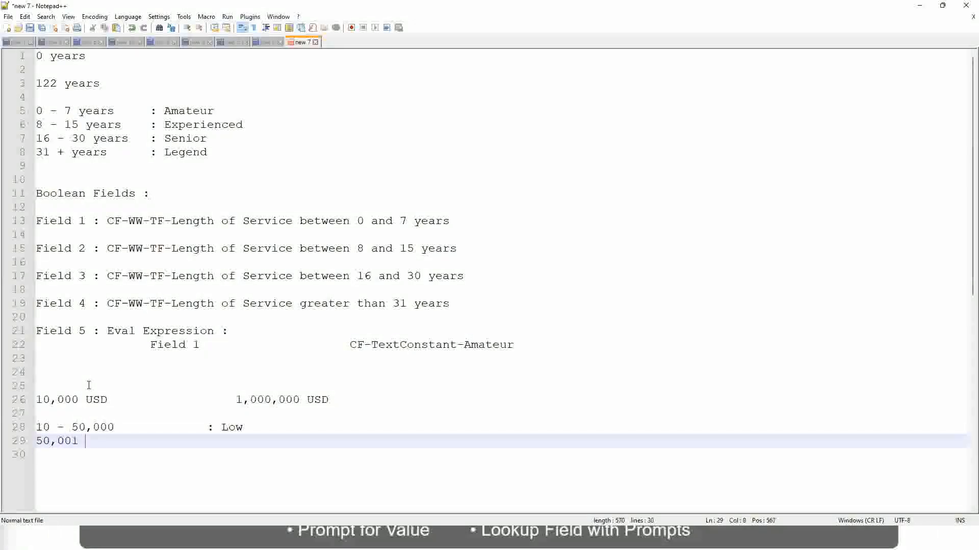
{"action": "type", "text": "- 150,000"}
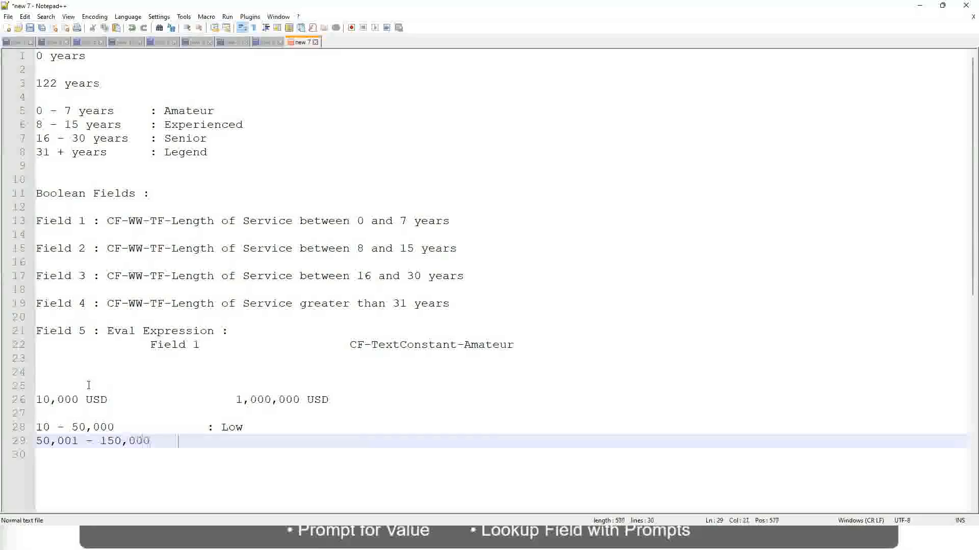
{"action": "key", "text": "Tab"}
{"action": "type", "text": ": Med"}
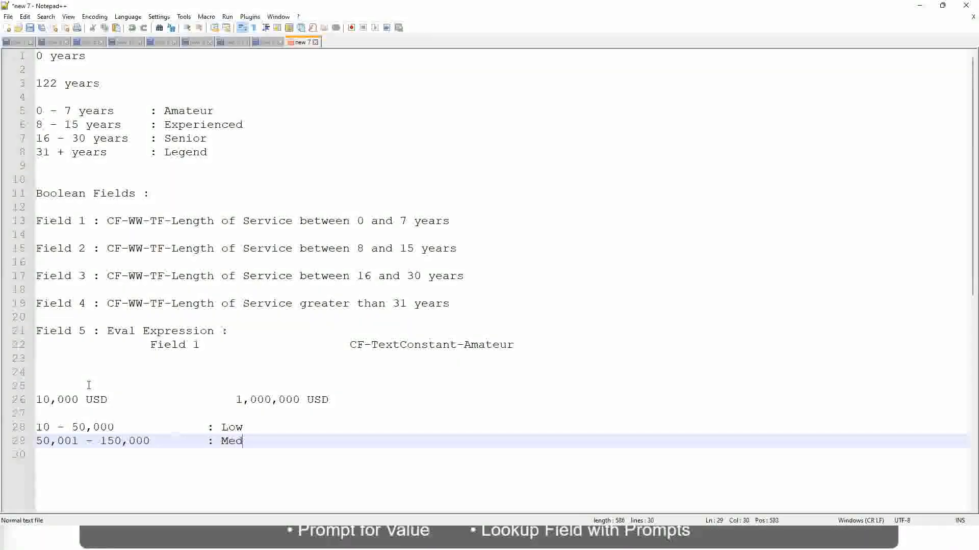
{"action": "type", "text": "ium"}
{"action": "key", "text": "Return"}
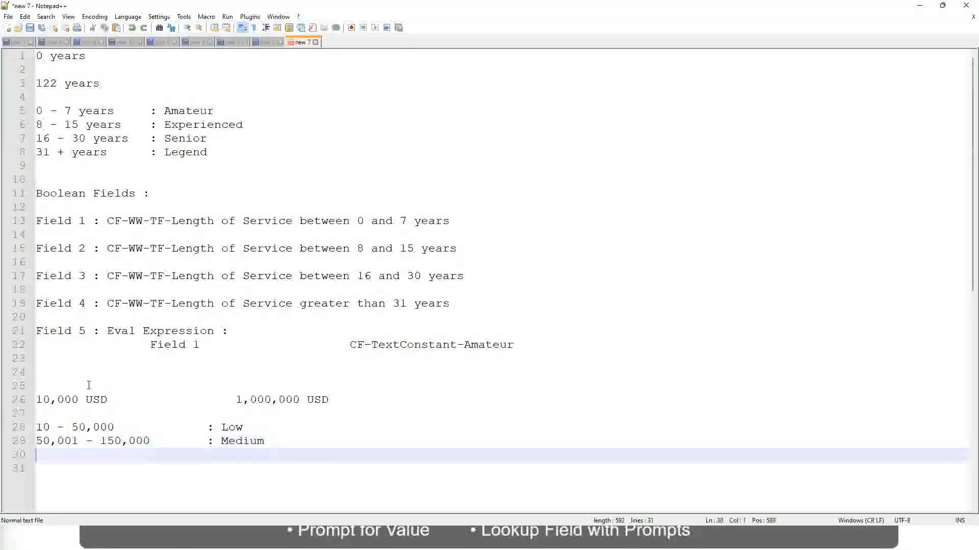
- Add the band line "> 150,000 : High" below the Medium band, aligning its label
{"action": "type", "text": "> 1"}
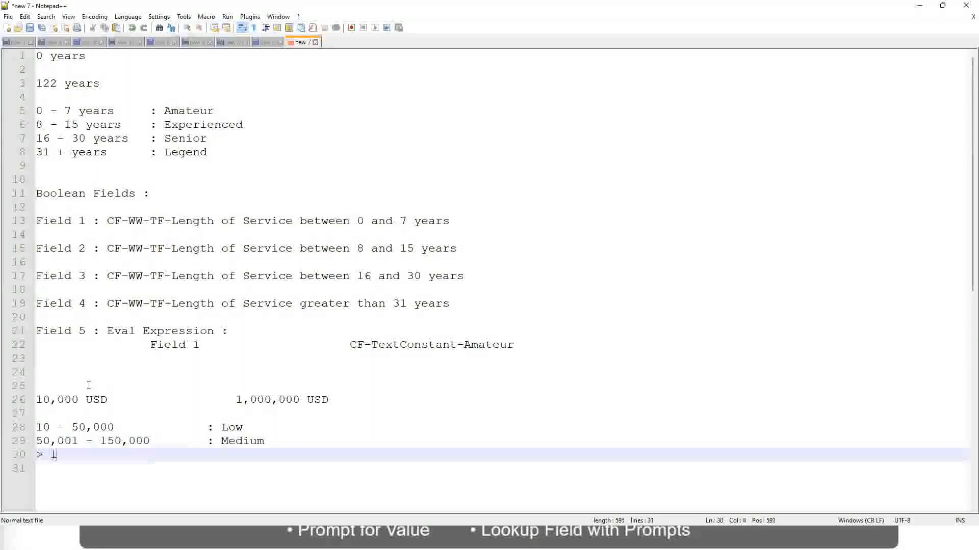
{"action": "type", "text": "50,000"}
{"action": "key", "text": "Tab"}
{"action": "key", "text": "Tab"}
{"action": "key", "text": "Tab"}
{"action": "key", "text": "Tab"}
{"action": "type", "text": ": High"}
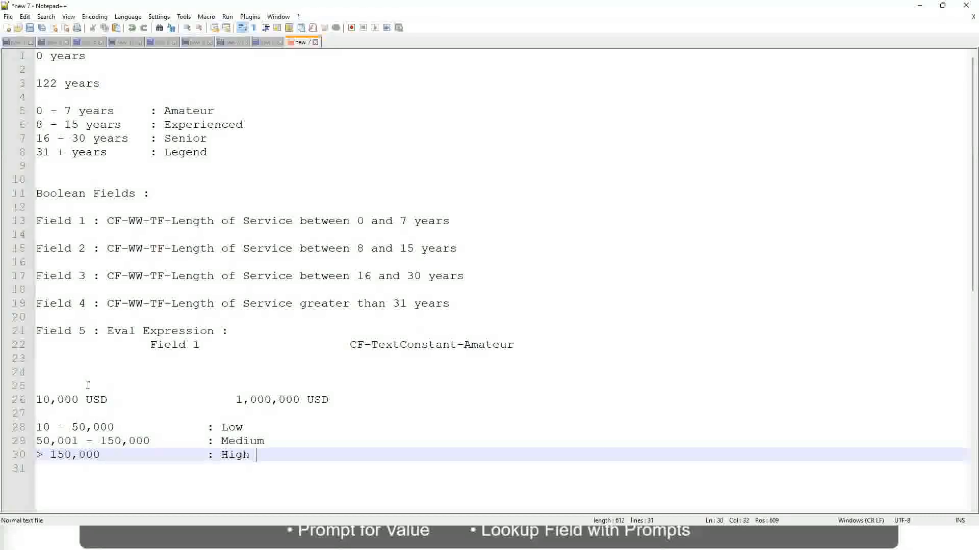
- Review the noted range from 10,000 to 1,000,000 USD against its Low, Medium and High bands
{"action": "left_click", "coordinate": [32, 400]}
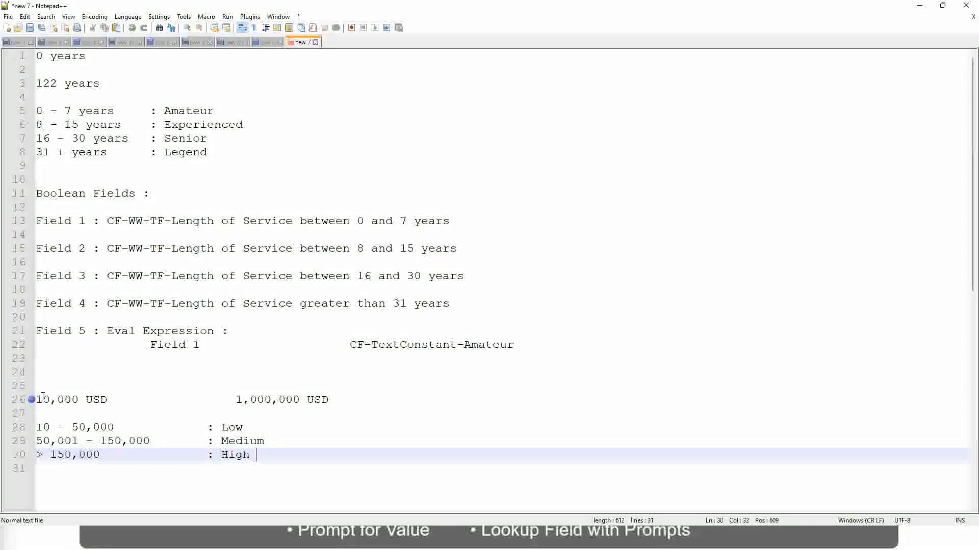
{"action": "left_click", "coordinate": [31, 400]}
{"action": "left_click", "coordinate": [43, 400]}
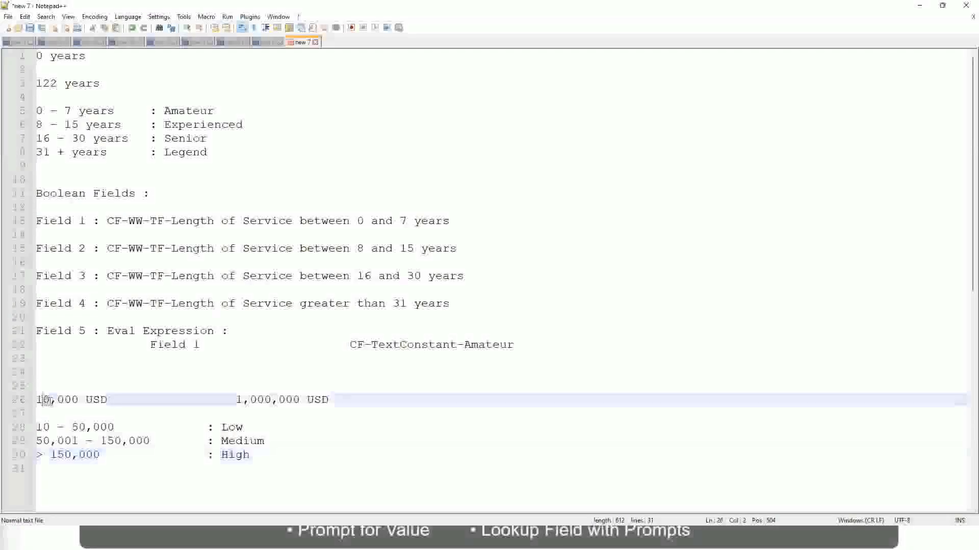
{"action": "double_click", "coordinate": [293, 400]}
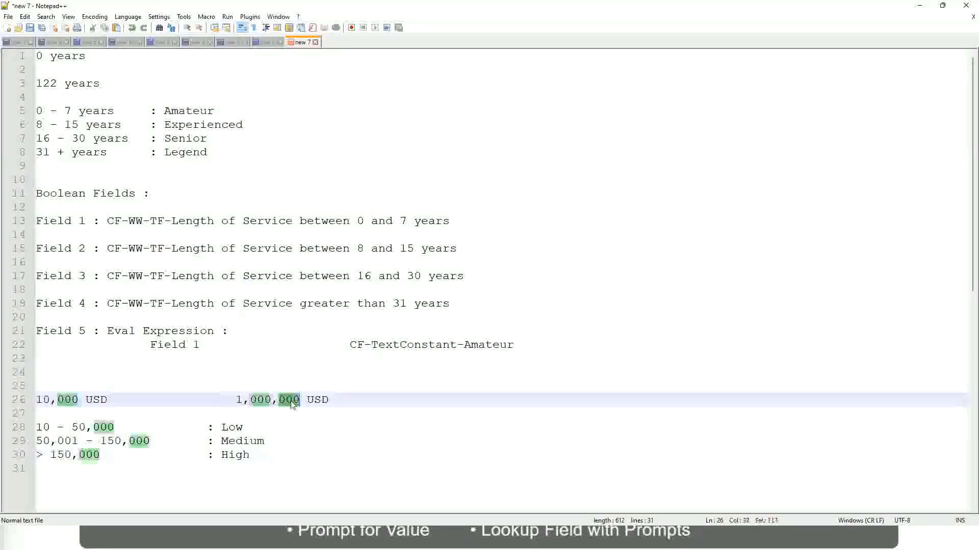
{"action": "left_click", "coordinate": [182, 441]}
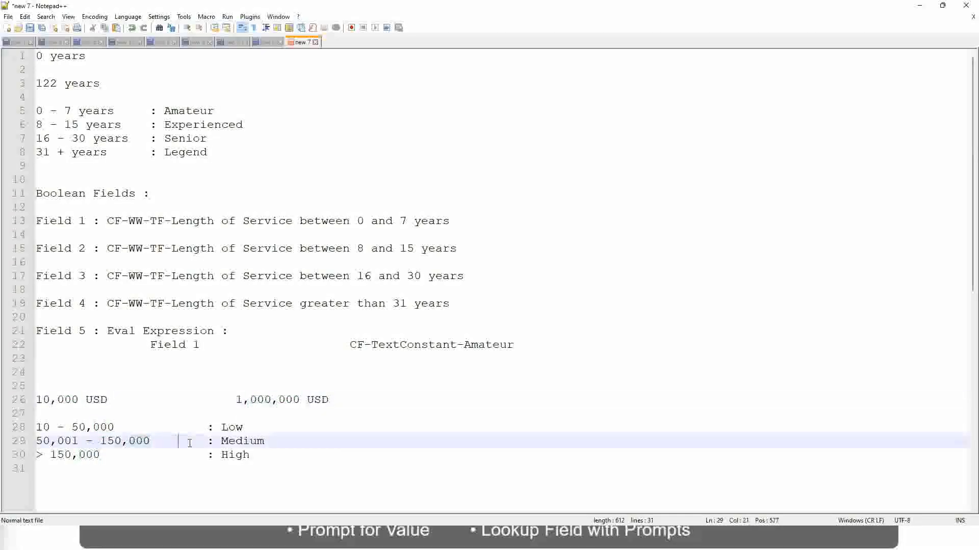
{"action": "left_click", "coordinate": [31, 400]}
{"action": "left_click", "coordinate": [301, 400]}
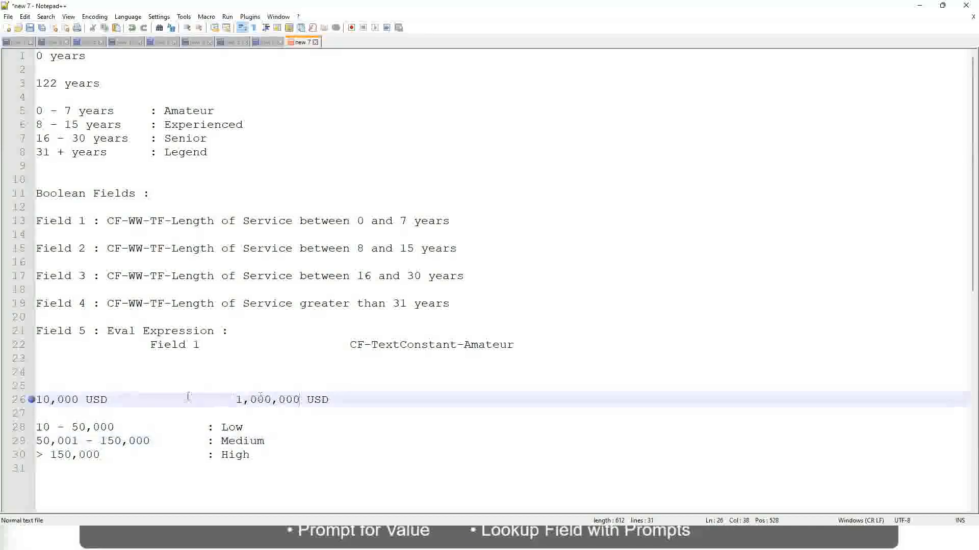
{"action": "left_click", "coordinate": [235, 429]}
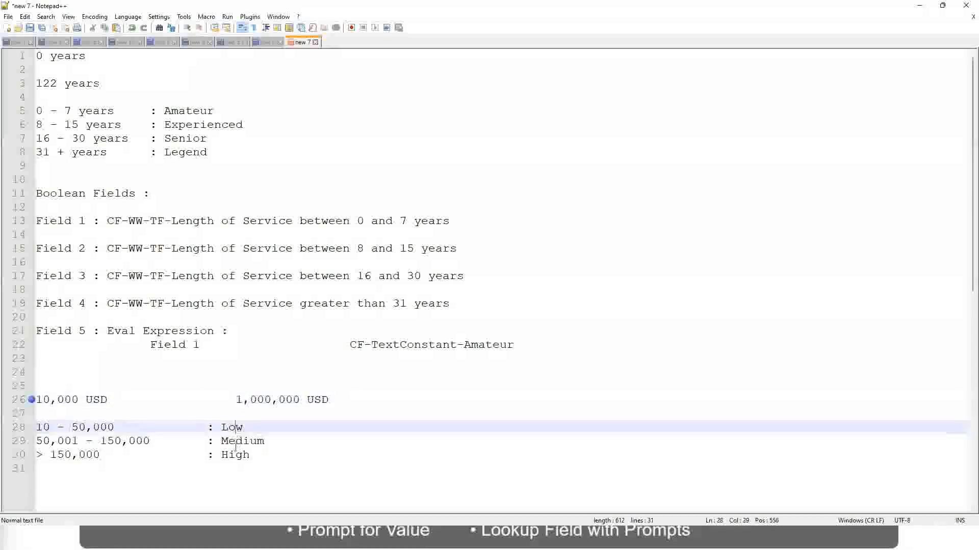
{"action": "left_click", "coordinate": [235, 456]}
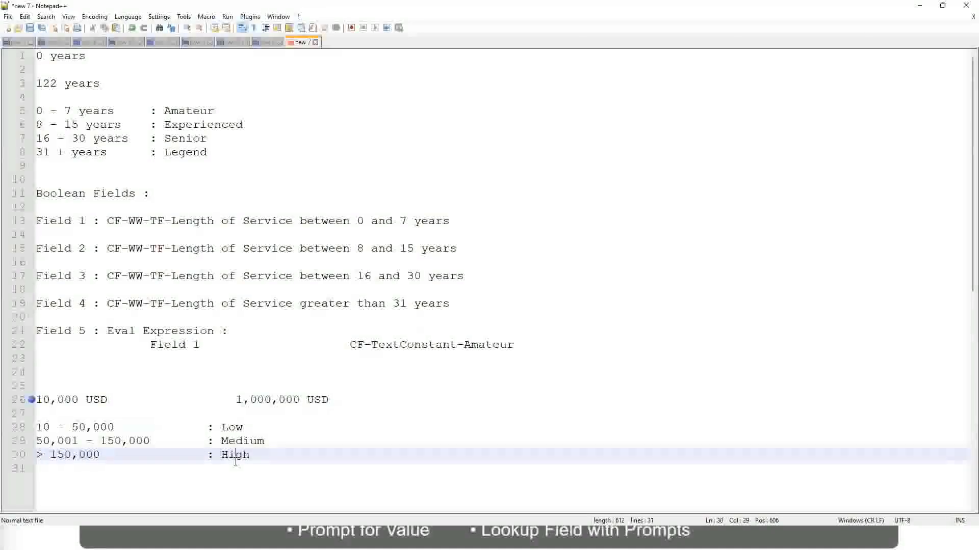
{"action": "left_click", "coordinate": [134, 413]}
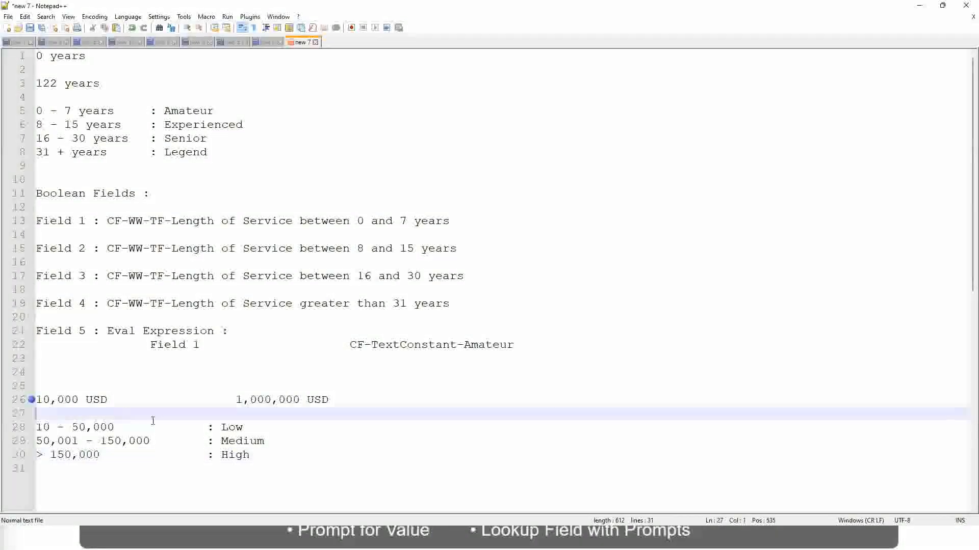
{"action": "left_click", "coordinate": [241, 466]}
{"action": "left_click", "coordinate": [250, 454]}
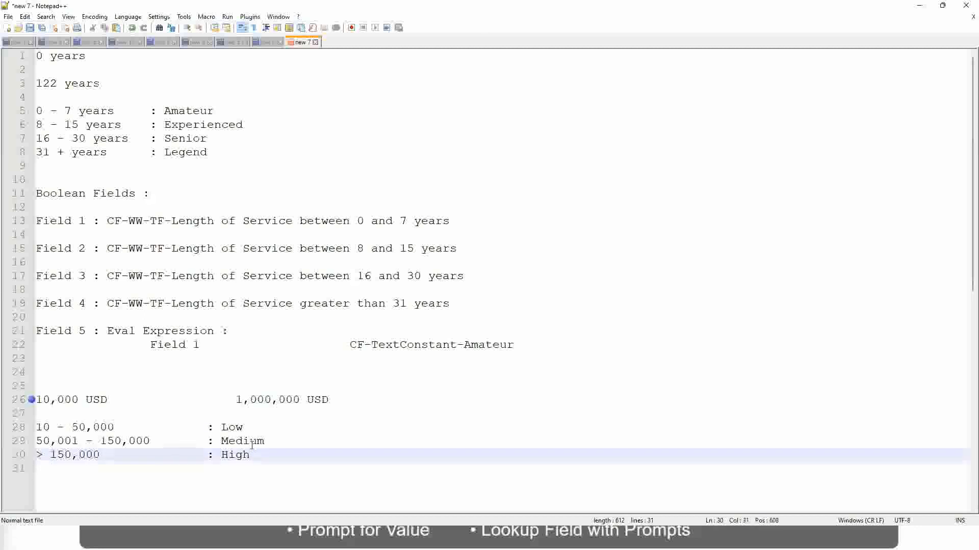